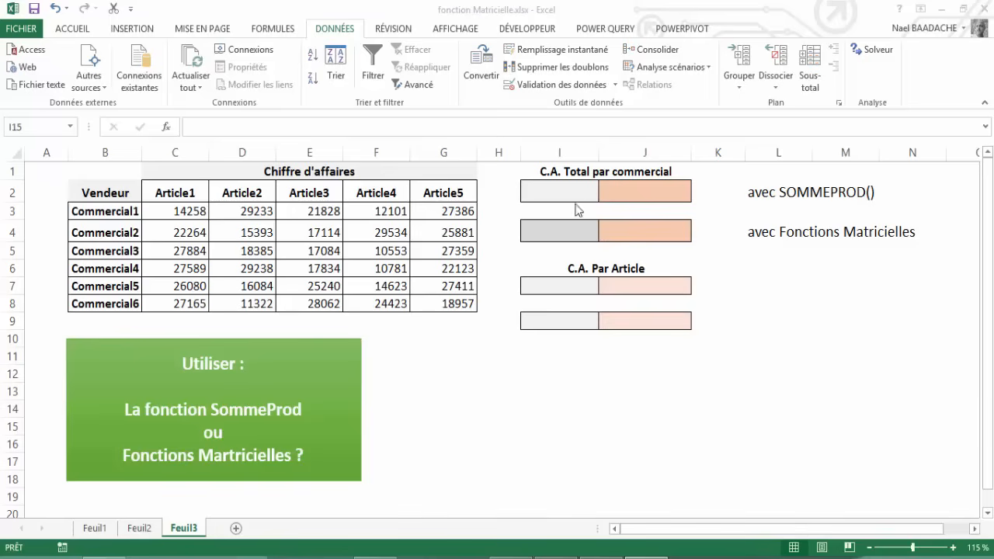
{"action": "left_click_drag", "start_coordinate": [577, 201], "coordinate": [654, 232]}
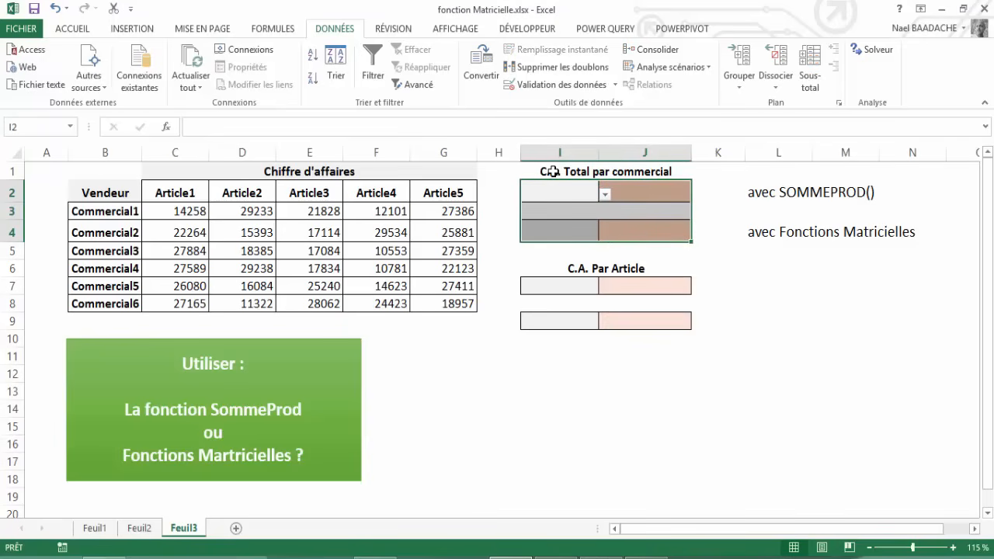
{"action": "left_click_drag", "start_coordinate": [178, 215], "coordinate": [420, 222]}
{"action": "left_click_drag", "start_coordinate": [556, 267], "coordinate": [641, 320]}
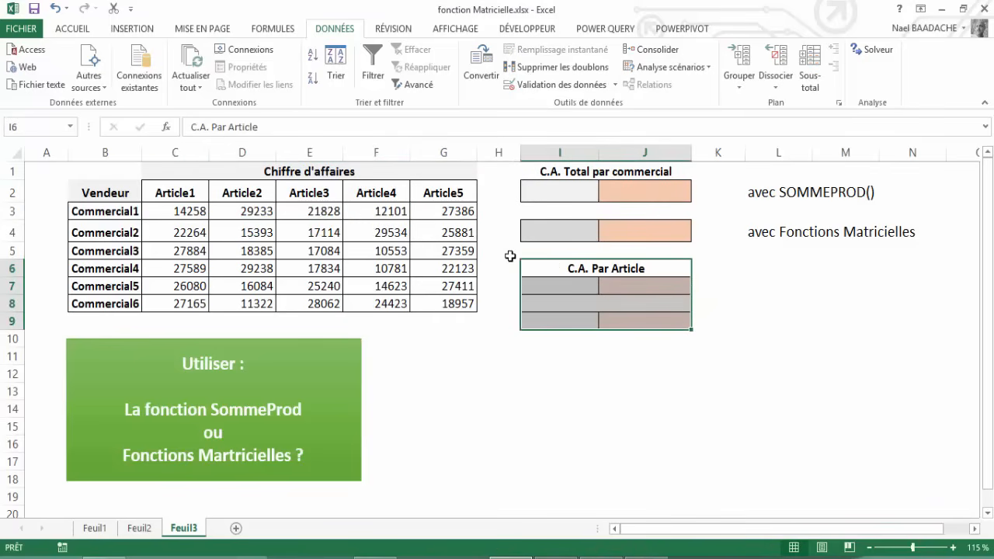
{"action": "left_click_drag", "start_coordinate": [190, 220], "coordinate": [189, 304]}
Set the data validation of cell I2 to a list (Liste) with the vendor names =$B$3:$B$8 as source
{"action": "left_click", "coordinate": [552, 198]}
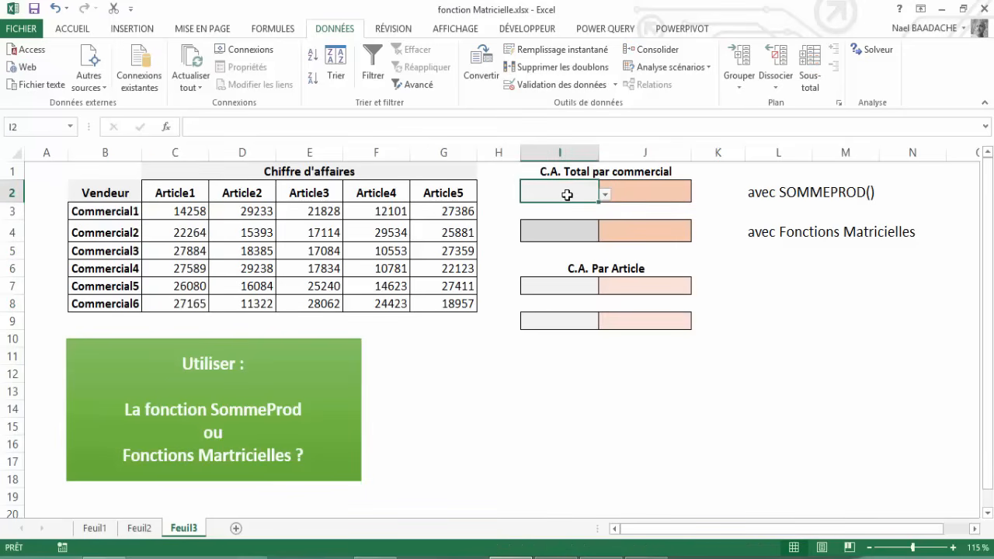
{"action": "left_click", "coordinate": [606, 195]}
{"action": "left_click", "coordinate": [605, 195]}
{"action": "left_click", "coordinate": [559, 85]}
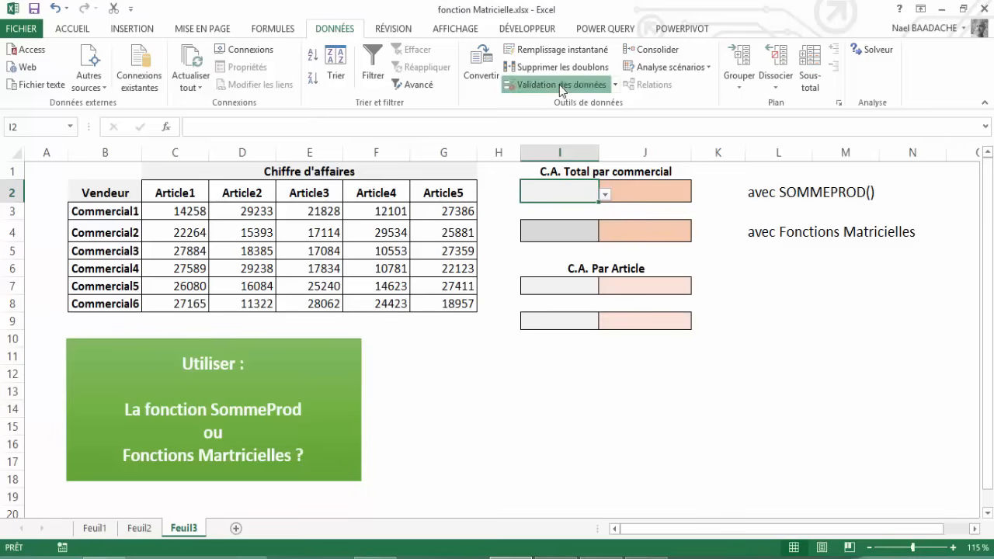
{"action": "left_click_drag", "start_coordinate": [804, 259], "coordinate": [481, 322]}
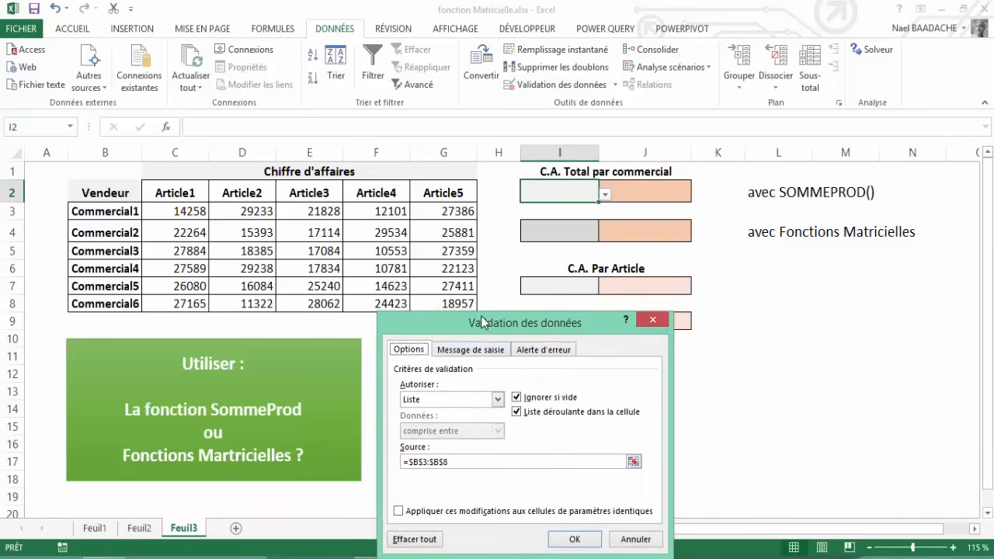
{"action": "left_click", "coordinate": [444, 401]}
{"action": "left_click", "coordinate": [416, 443]}
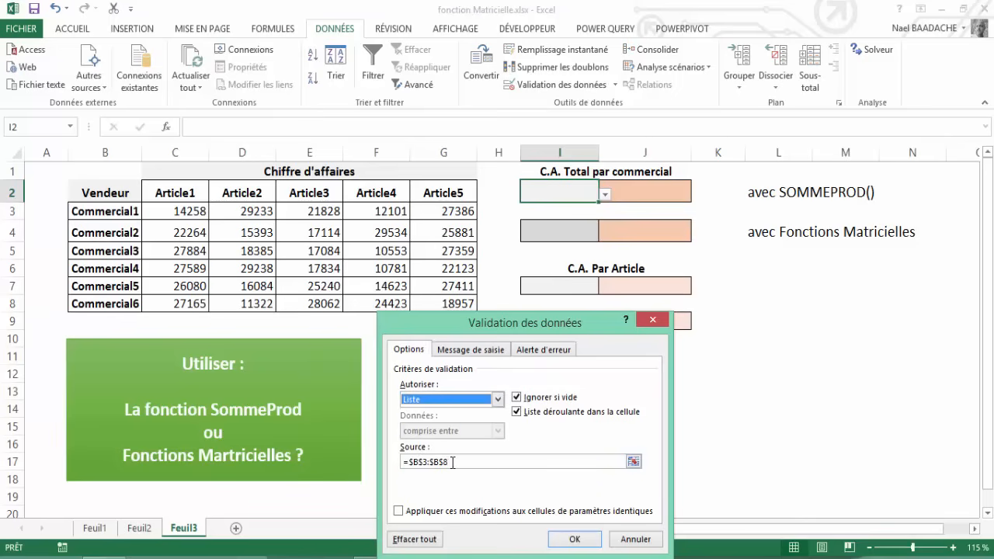
{"action": "left_click_drag", "start_coordinate": [450, 462], "coordinate": [401, 462]}
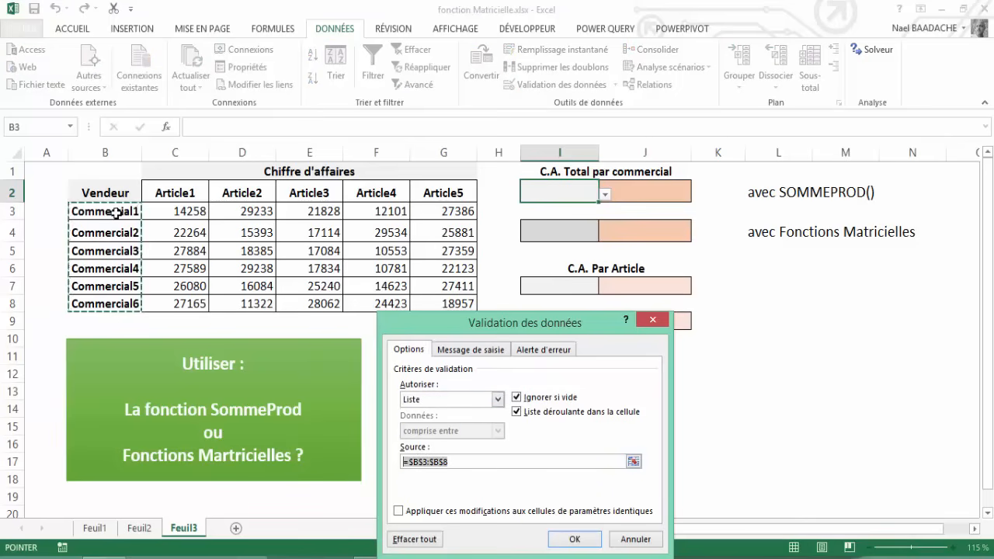
{"action": "left_click_drag", "start_coordinate": [115, 213], "coordinate": [113, 303]}
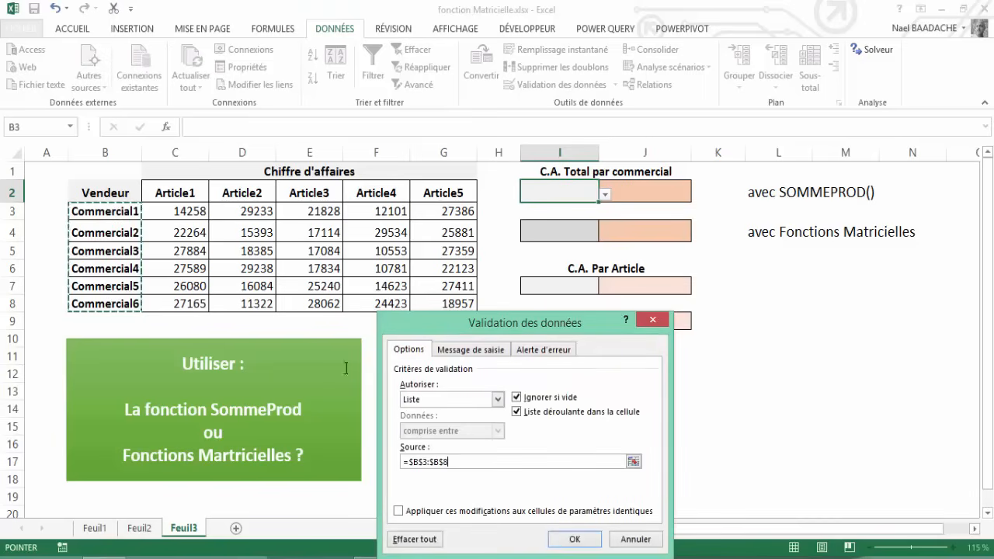
{"action": "left_click", "coordinate": [572, 539]}
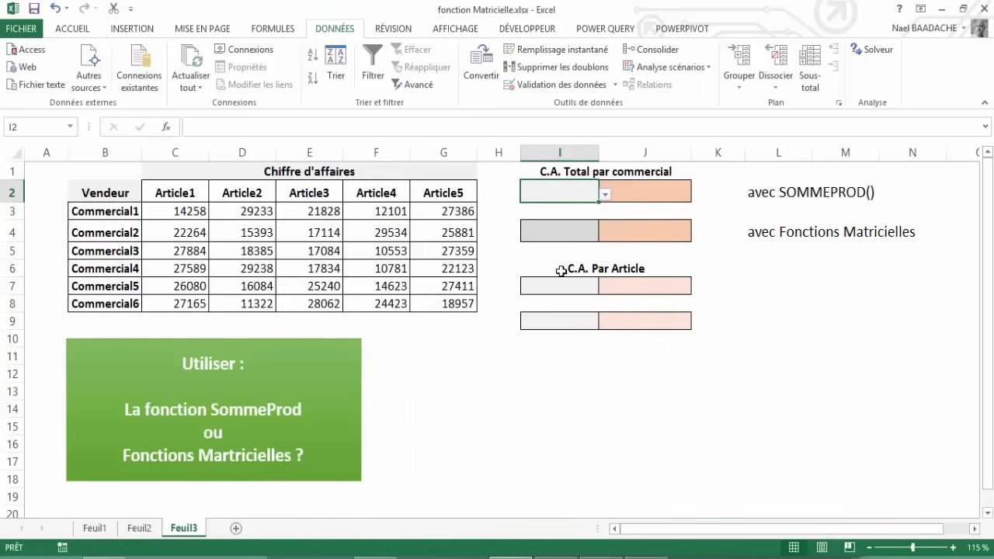
Begin a RECHERCHEV formula in cell J2 with I2 as the lookup value and B3:G8 as the table range
{"action": "left_click_drag", "start_coordinate": [562, 271], "coordinate": [640, 325]}
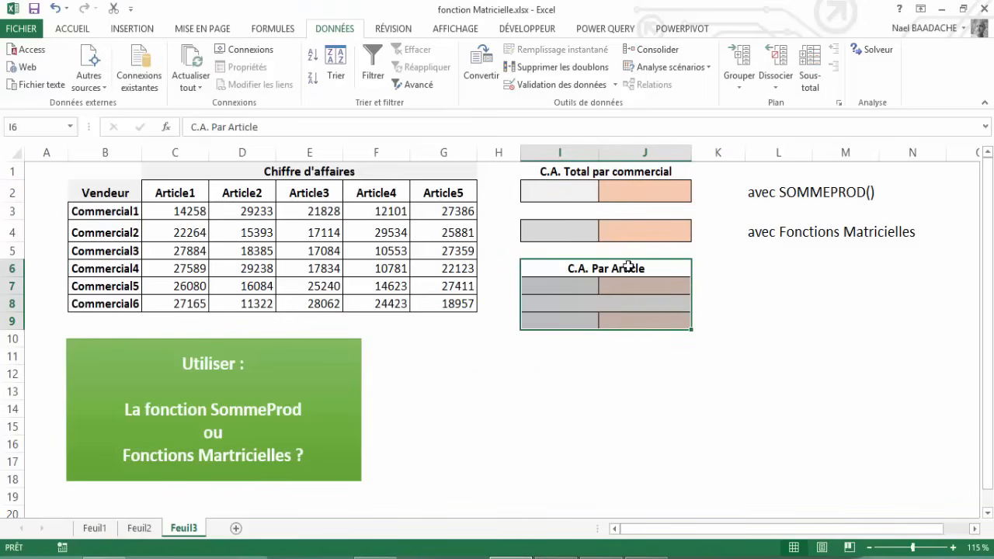
{"action": "left_click", "coordinate": [566, 195]}
{"action": "left_click", "coordinate": [644, 187]}
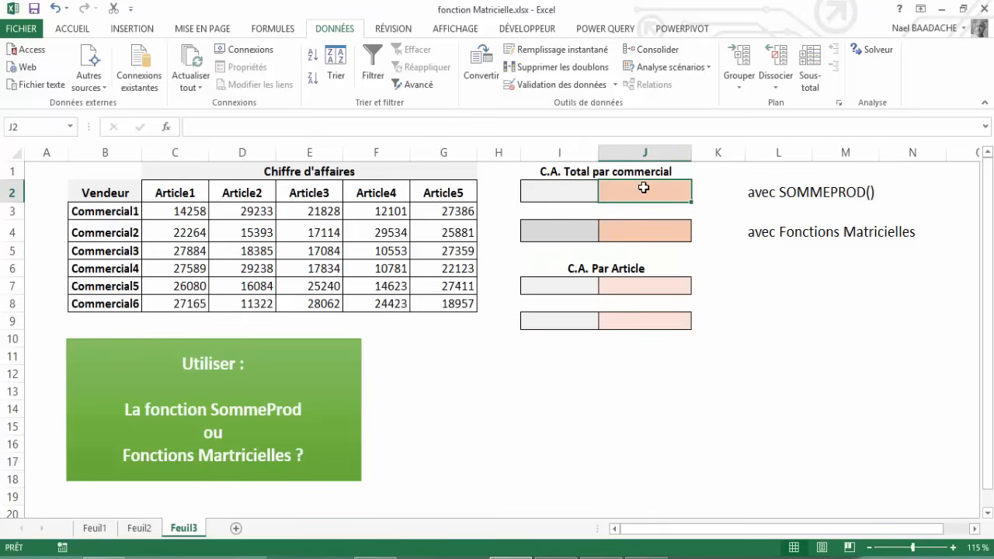
{"action": "type", "text": "="}
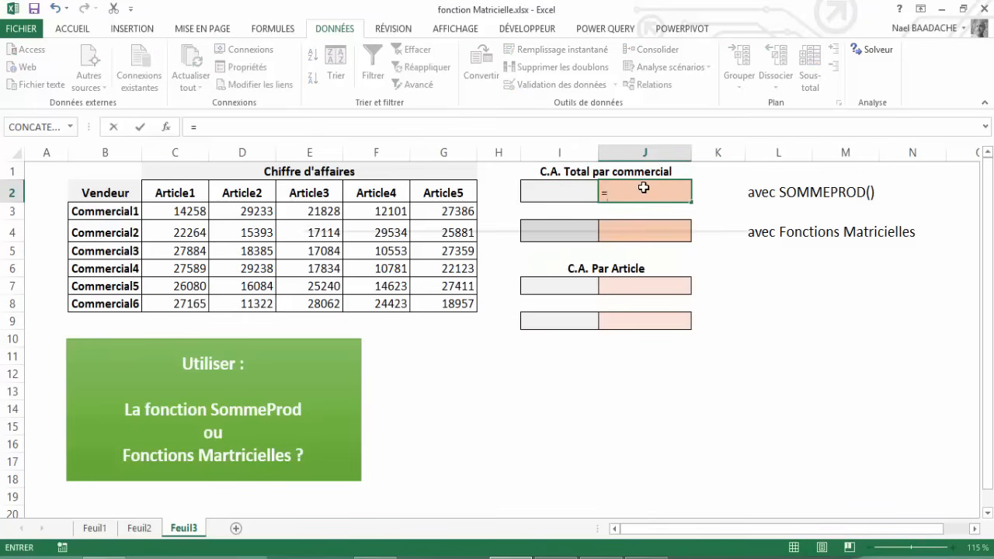
{"action": "type", "text": "recherche"}
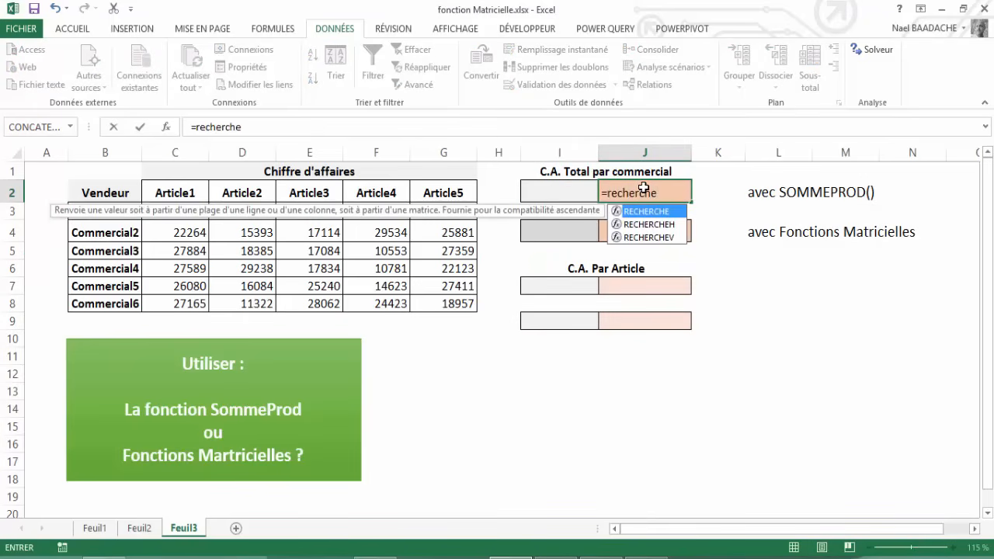
{"action": "type", "text": "v"}
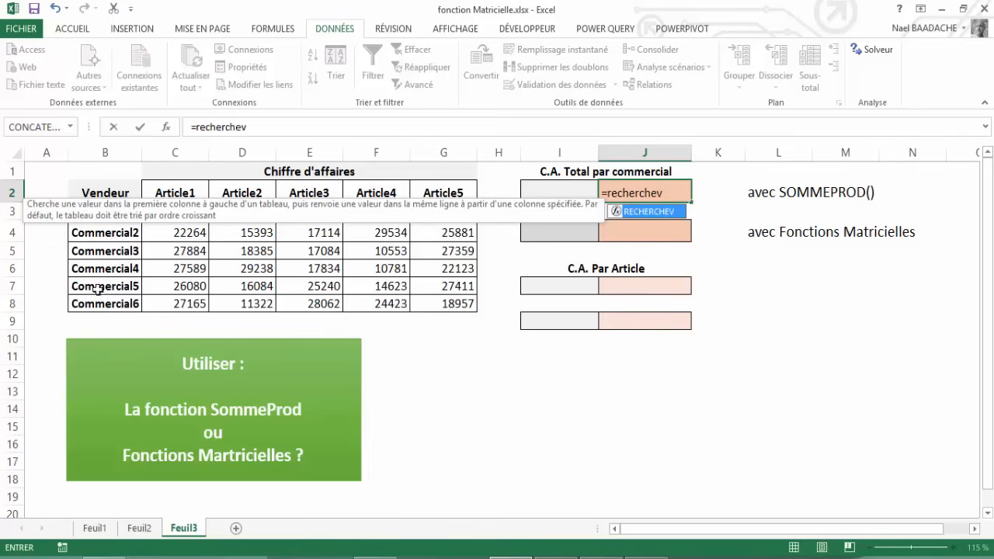
{"action": "key", "text": "Escape"}
{"action": "type", "text": "("}
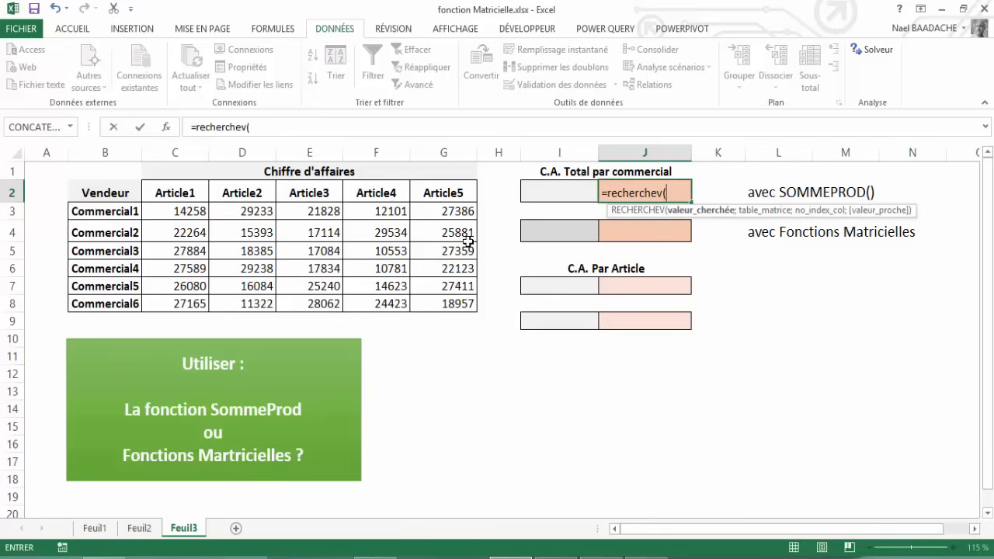
{"action": "left_click", "coordinate": [561, 186]}
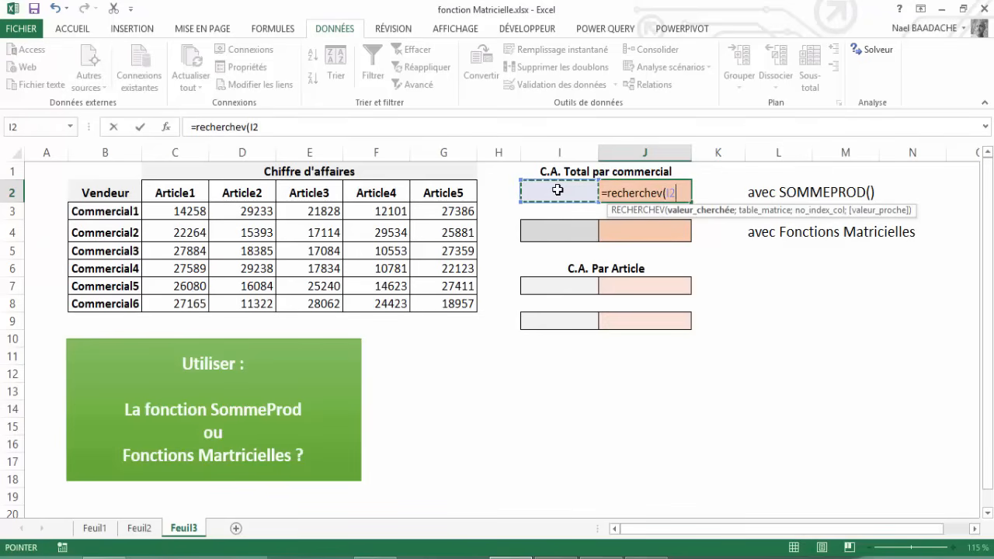
{"action": "type", "text": ";"}
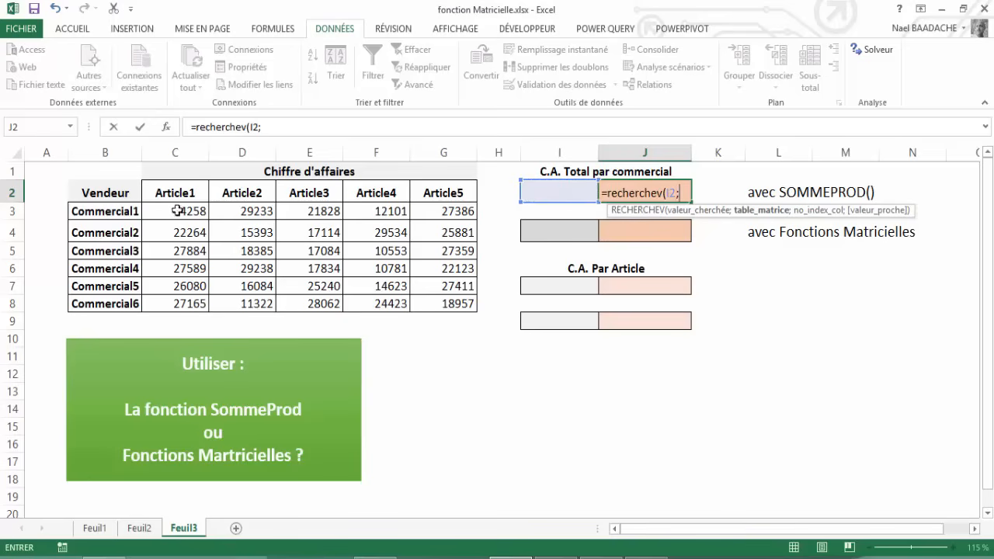
{"action": "left_click_drag", "start_coordinate": [105, 211], "coordinate": [443, 306]}
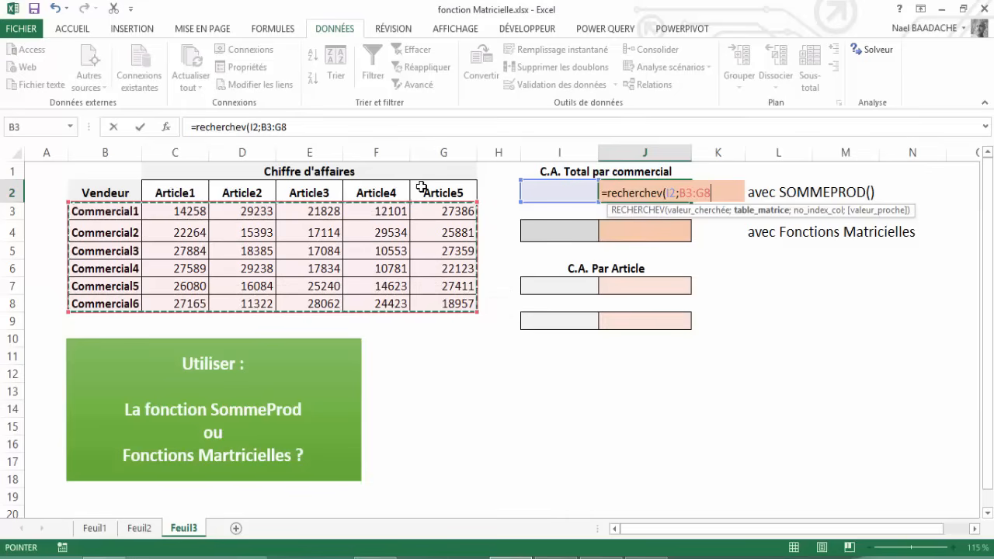
Complete the RECHERCHEV arguments in J2 with the column index array {2;3;4;5;6} and exact match FAUX
{"action": "type", "text": ";{"}
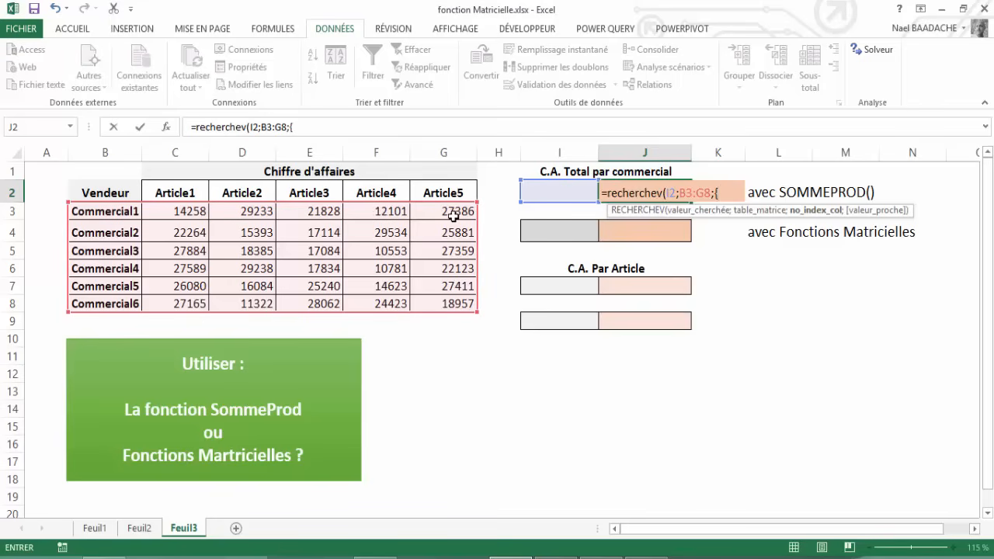
{"action": "type", "text": "2;3;4;5"}
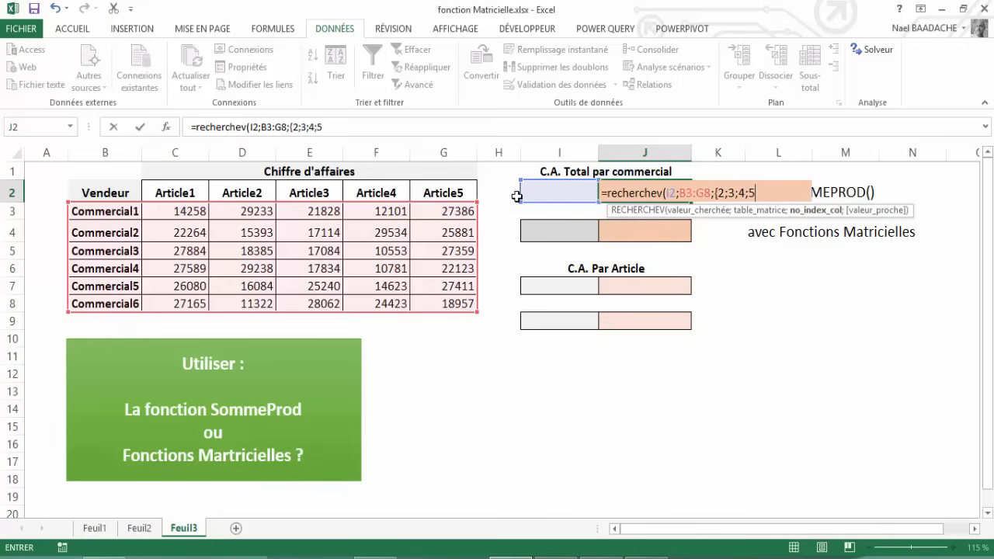
{"action": "type", "text": ";6};"}
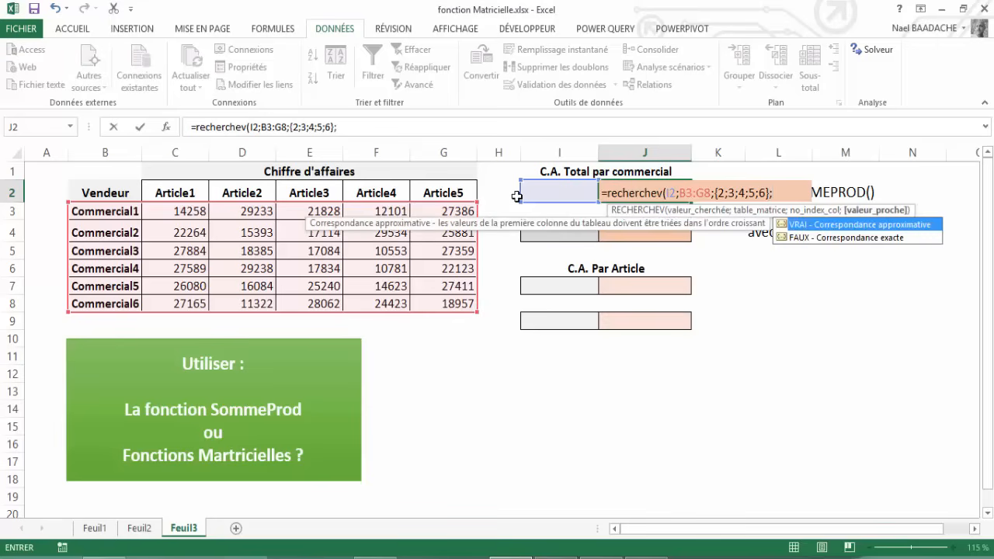
{"action": "type", "text": "faux)"}
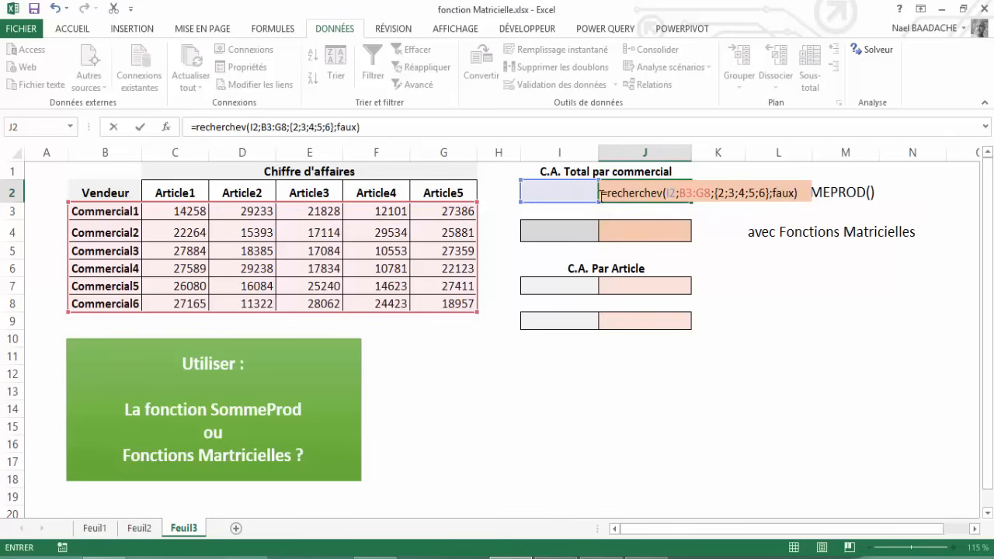
Wrap the RECHERCHEV expression in J2 in SOMMEPROD and enter the formula
{"action": "key", "text": "F2"}
{"action": "type", "text": "somme"}
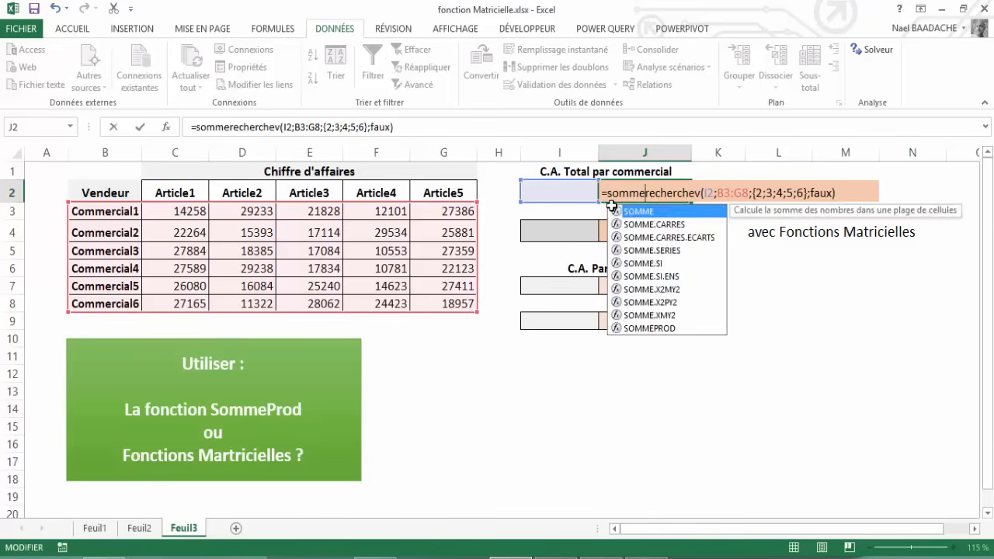
{"action": "type", "text": "prod("}
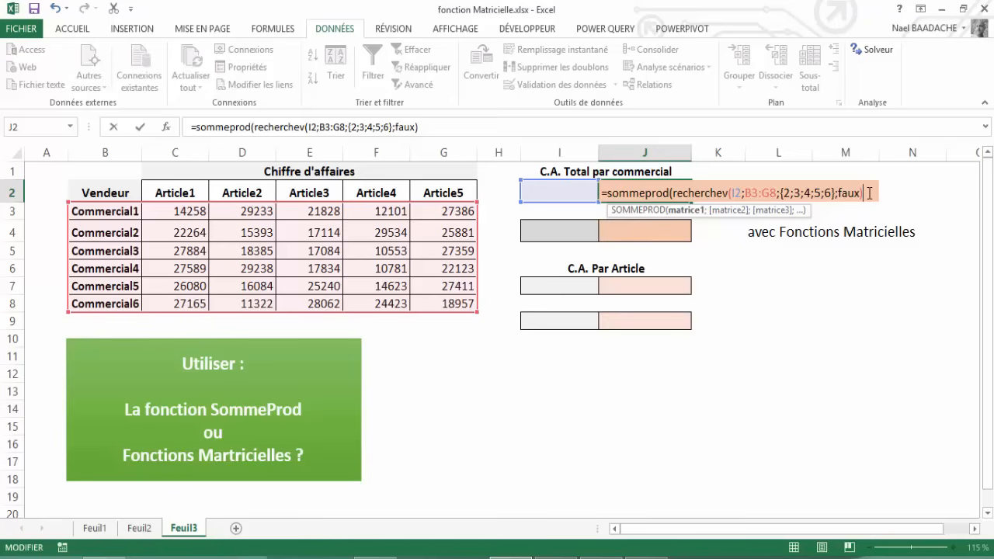
{"action": "type", "text": ")"}
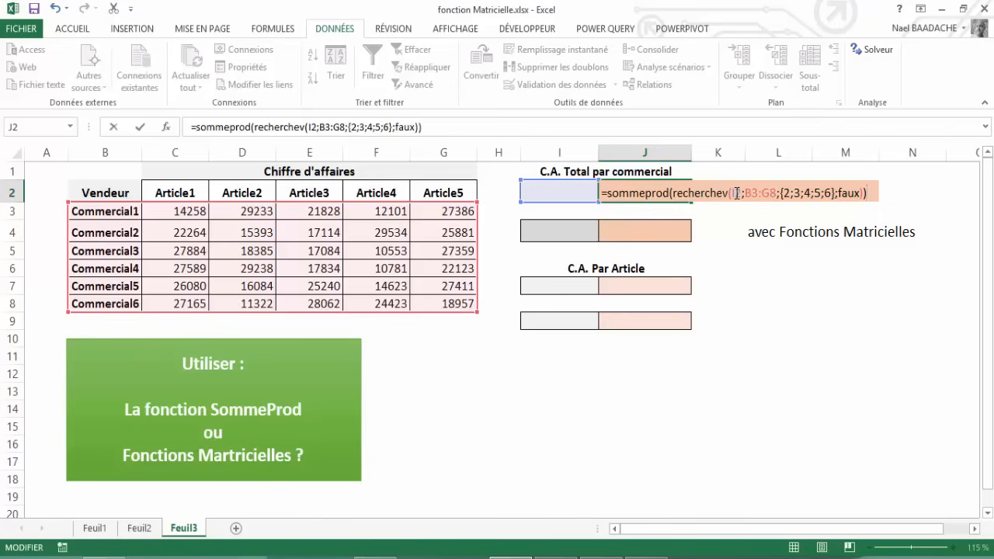
{"action": "key", "text": "ctrl+Return"}
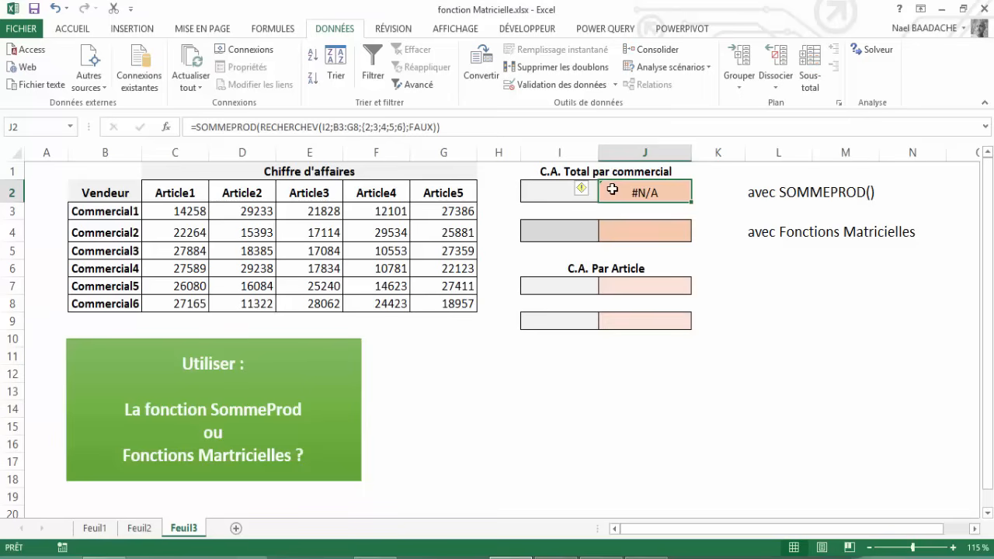
Insert the SIERREUR function in front of SOMMEPROD in the J2 formula
{"action": "left_click", "coordinate": [548, 191]}
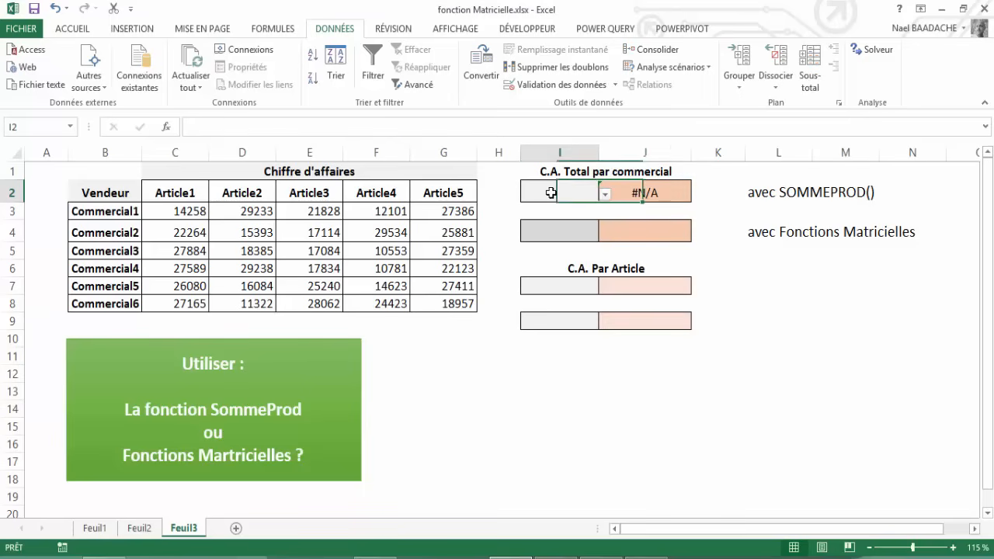
{"action": "left_click", "coordinate": [635, 192]}
{"action": "left_click", "coordinate": [197, 127]}
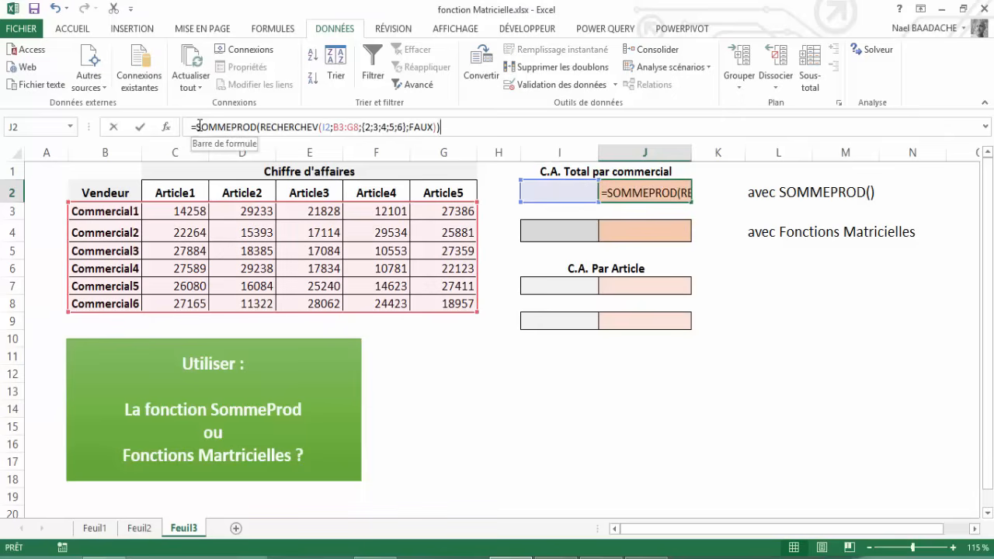
{"action": "type", "text": "sie"}
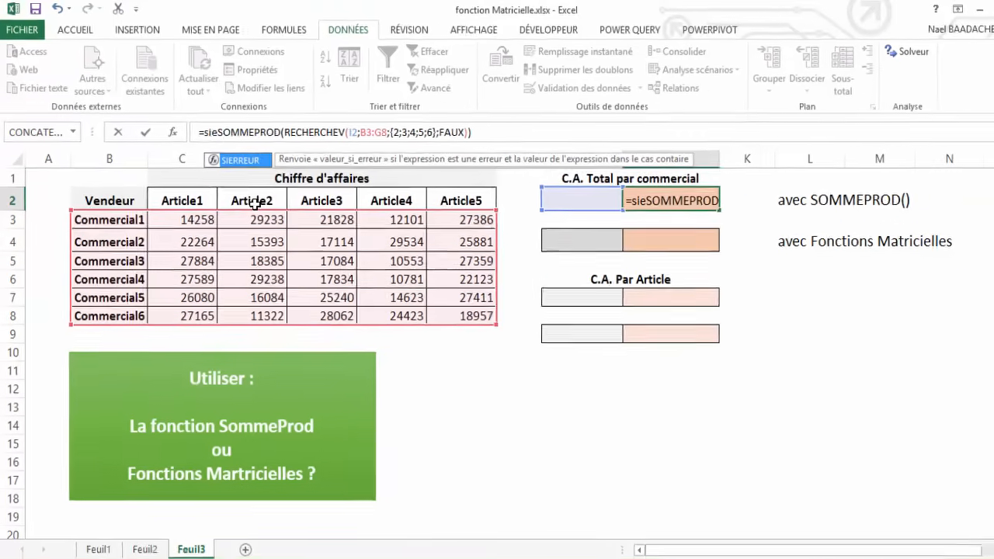
{"action": "type", "text": "rruer"}
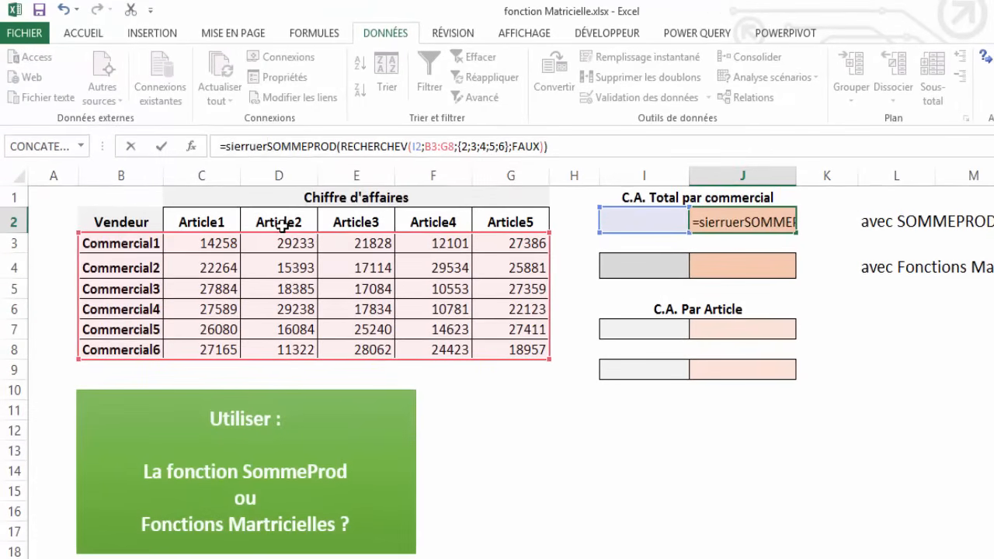
{"action": "key", "text": "BackSpace"}
{"action": "key", "text": "BackSpace"}
{"action": "key", "text": "BackSpace"}
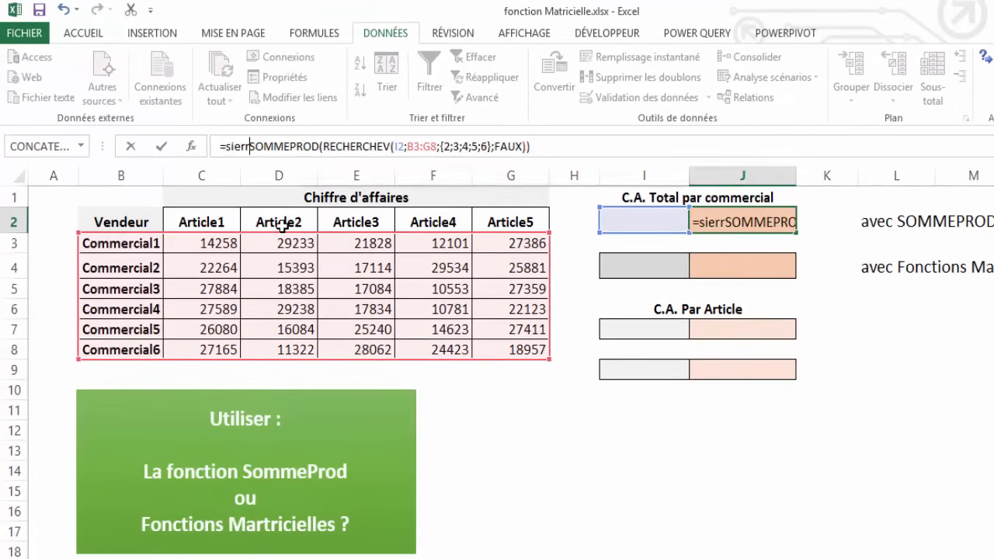
{"action": "double_click", "coordinate": [266, 178]}
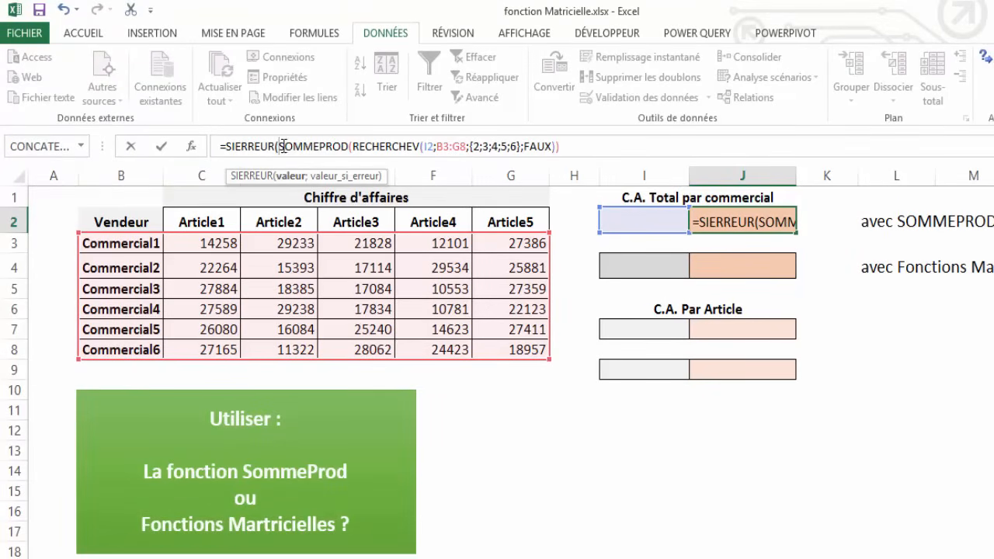
Finish the SIERREUR formula in J2 with empty text "" as the value in case of error
{"action": "left_click_drag", "start_coordinate": [278, 146], "coordinate": [570, 148]}
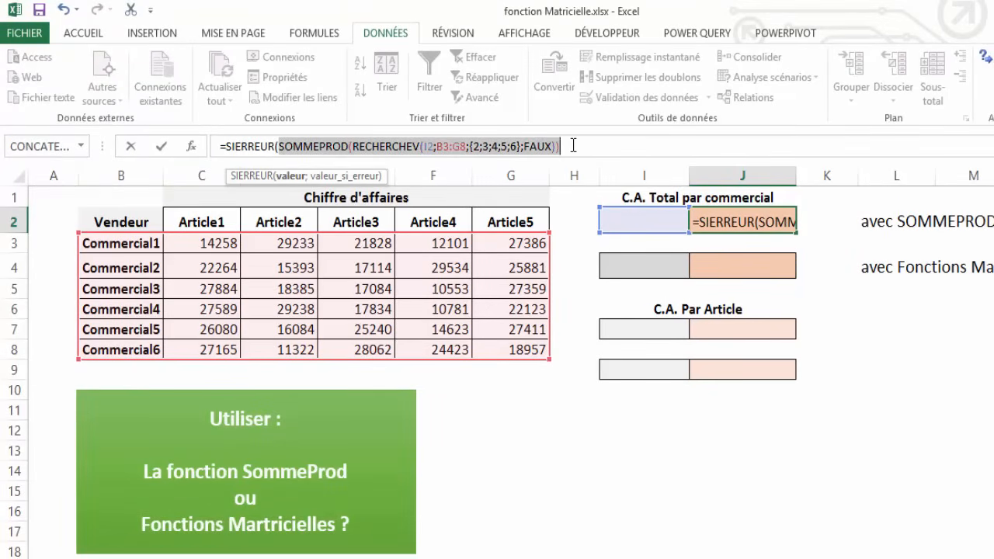
{"action": "left_click", "coordinate": [573, 145]}
{"action": "type", "text": ";\"\""}
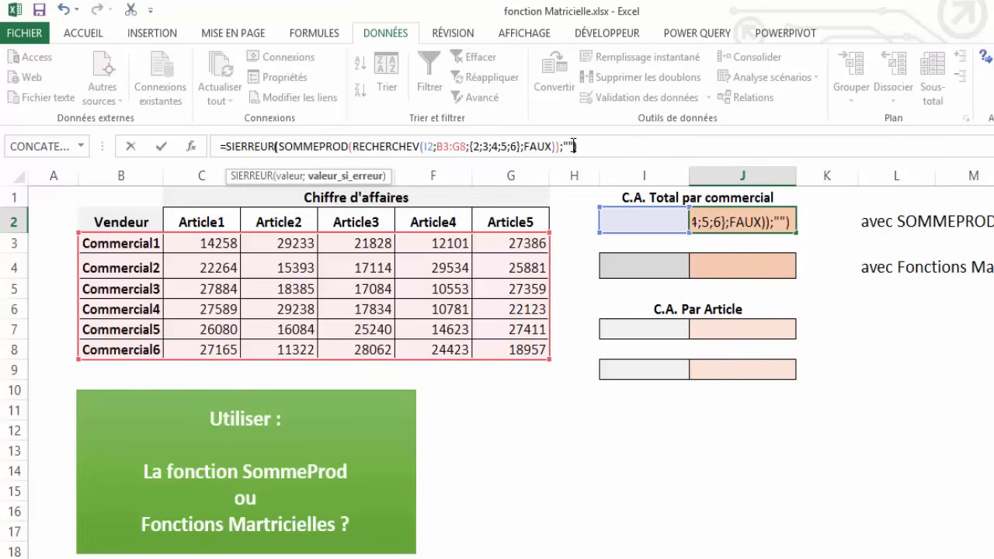
{"action": "key", "text": "Return"}
{"action": "key", "text": "Up"}
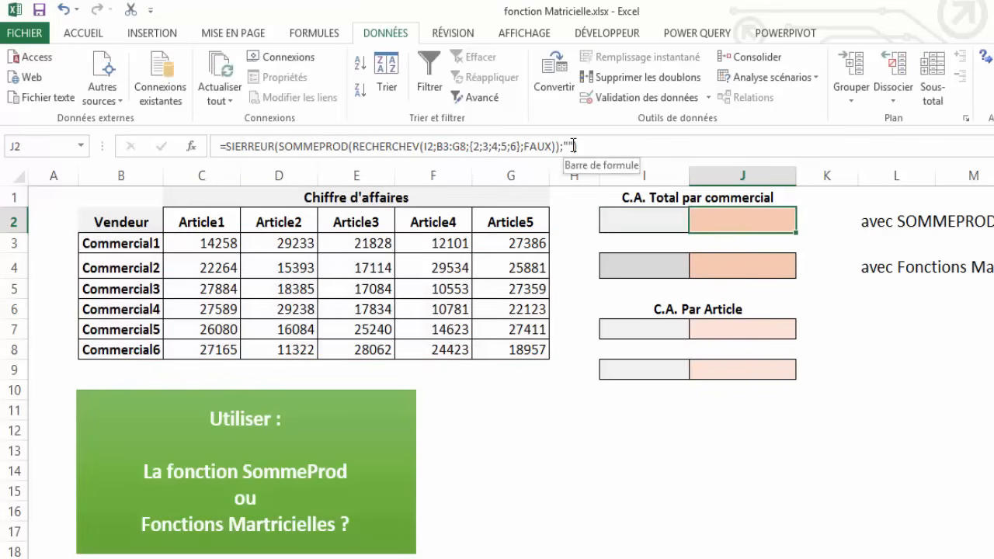
Choose Commercial1 in I2, then select the J2 total and Commercial1's sales in C3:G3 to check the formula
{"action": "left_click", "coordinate": [660, 223]}
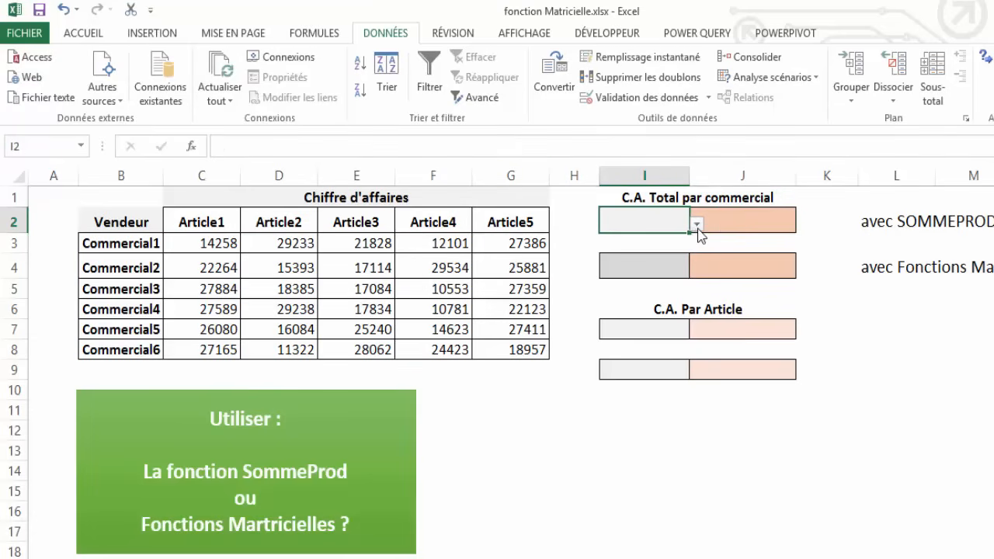
{"action": "left_click", "coordinate": [697, 223]}
{"action": "left_click", "coordinate": [647, 245]}
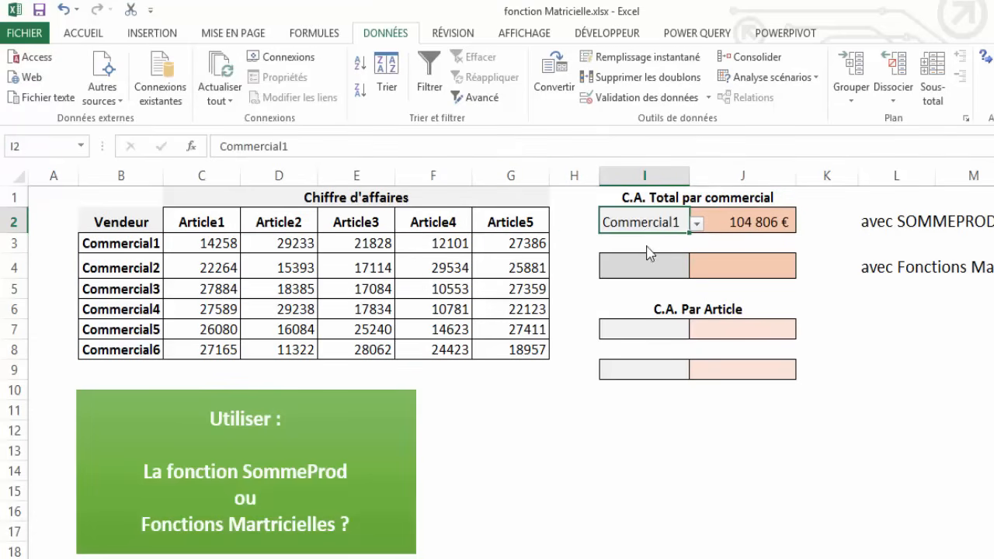
{"action": "left_click", "coordinate": [758, 224]}
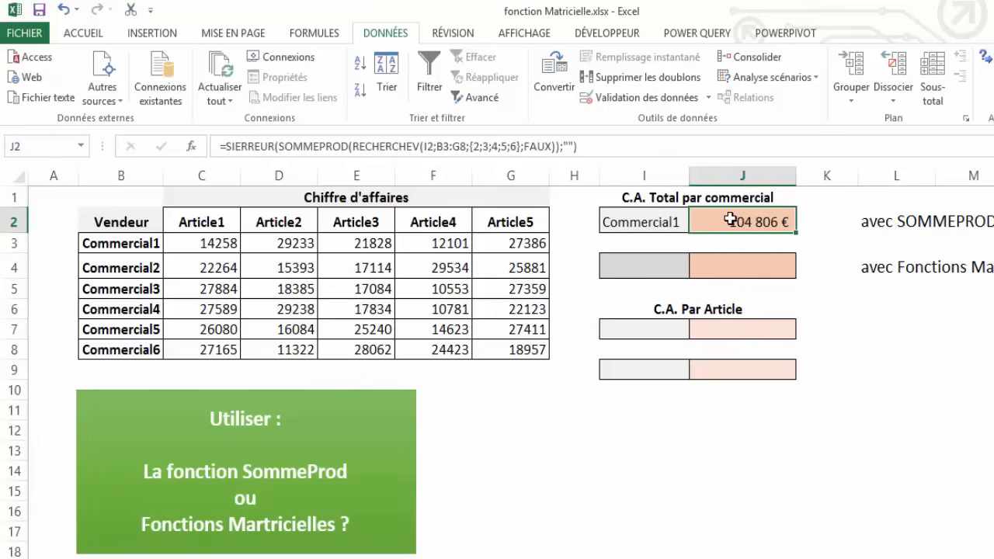
{"action": "left_click_drag", "start_coordinate": [209, 240], "coordinate": [480, 243]}
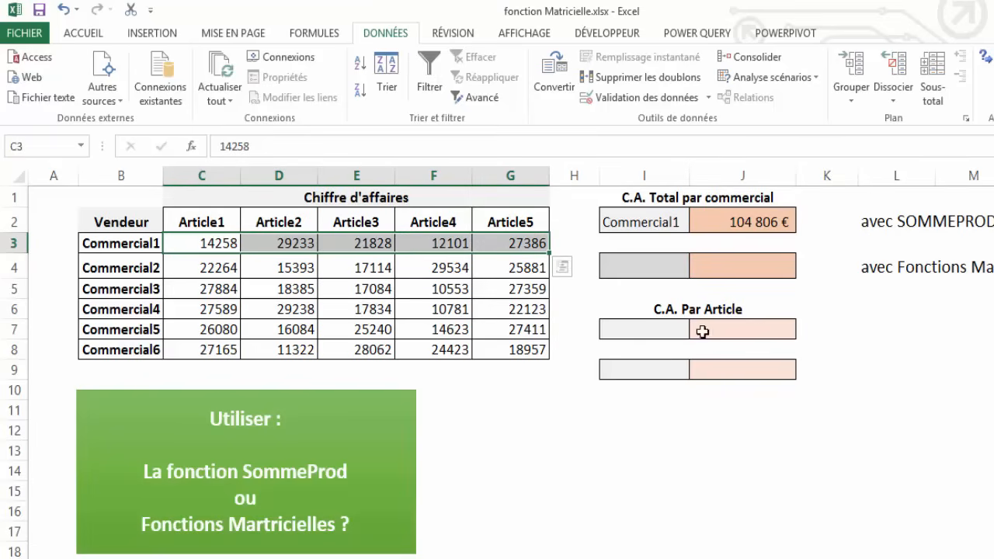
Choose Commercial2 from the drop-down list in I4
{"action": "left_click", "coordinate": [665, 260]}
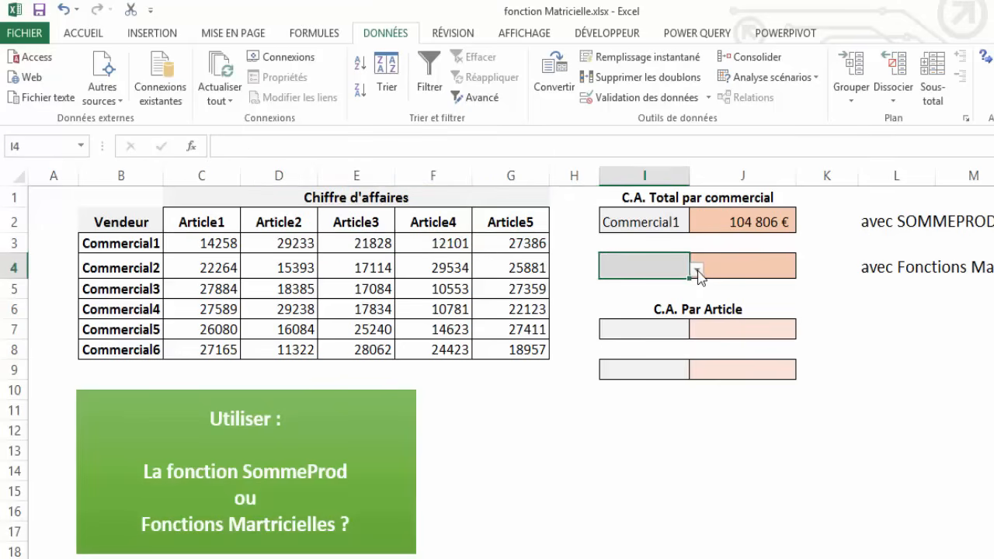
{"action": "left_click", "coordinate": [696, 268]}
{"action": "left_click", "coordinate": [646, 300]}
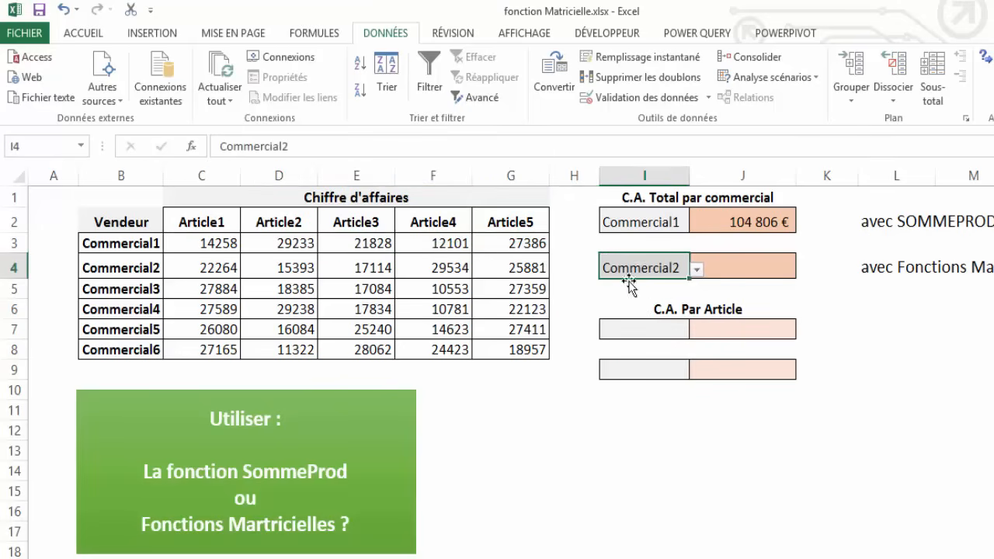
Start a RECHERCHEV formula in J4 with I4 as the lookup value and B3:G8 as the table
{"action": "left_click", "coordinate": [750, 272]}
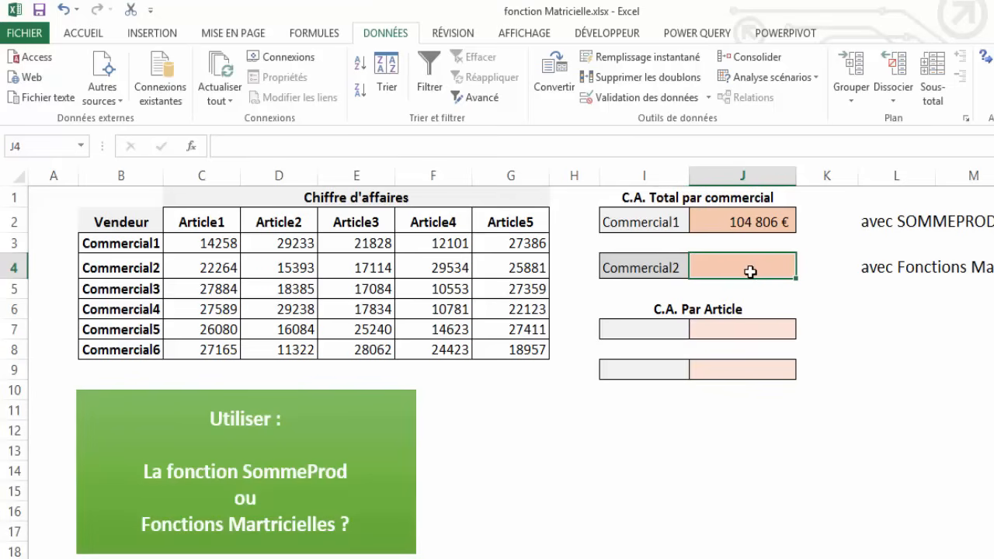
{"action": "type", "text": "=receh"}
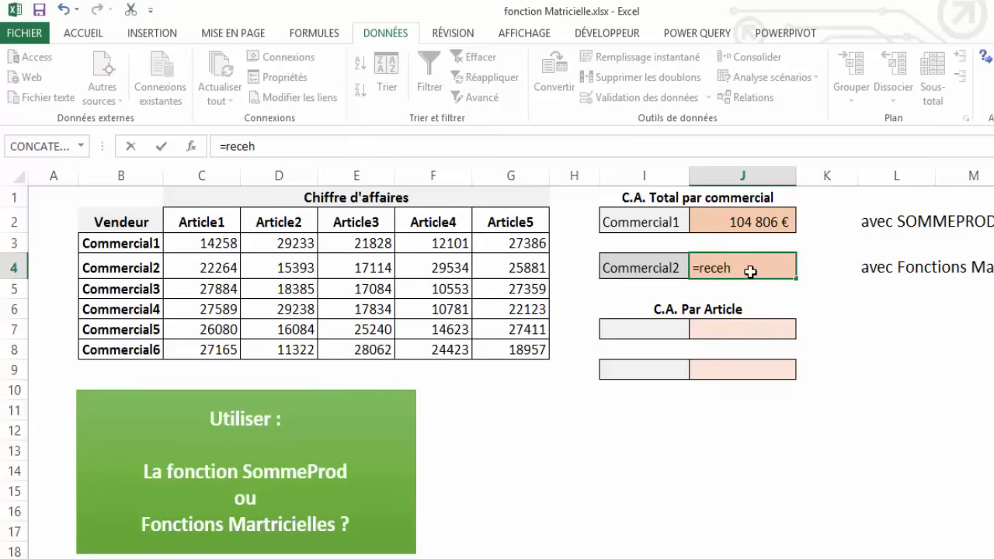
{"action": "key", "text": "BackSpace"}
{"action": "key", "text": "BackSpace"}
{"action": "type", "text": "her"}
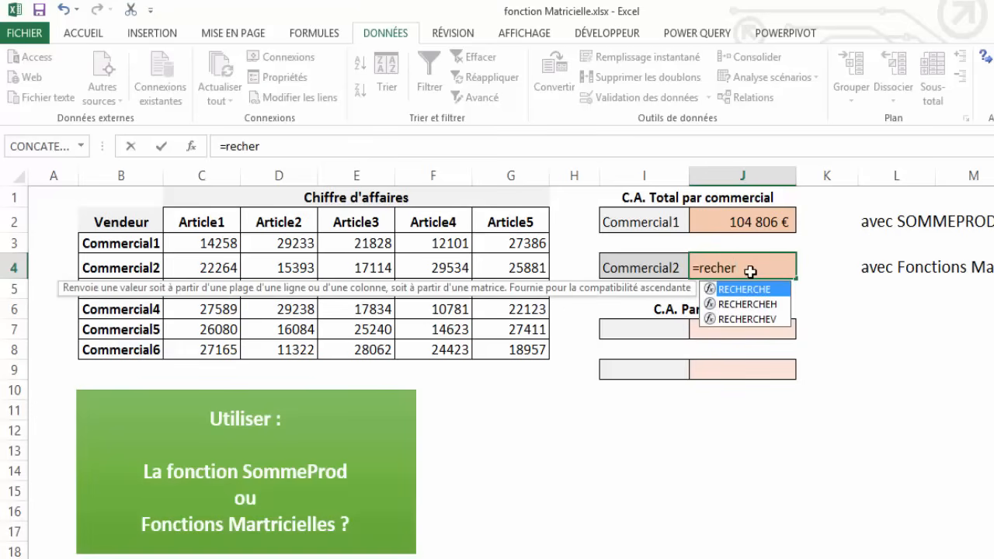
{"action": "type", "text": "chev("}
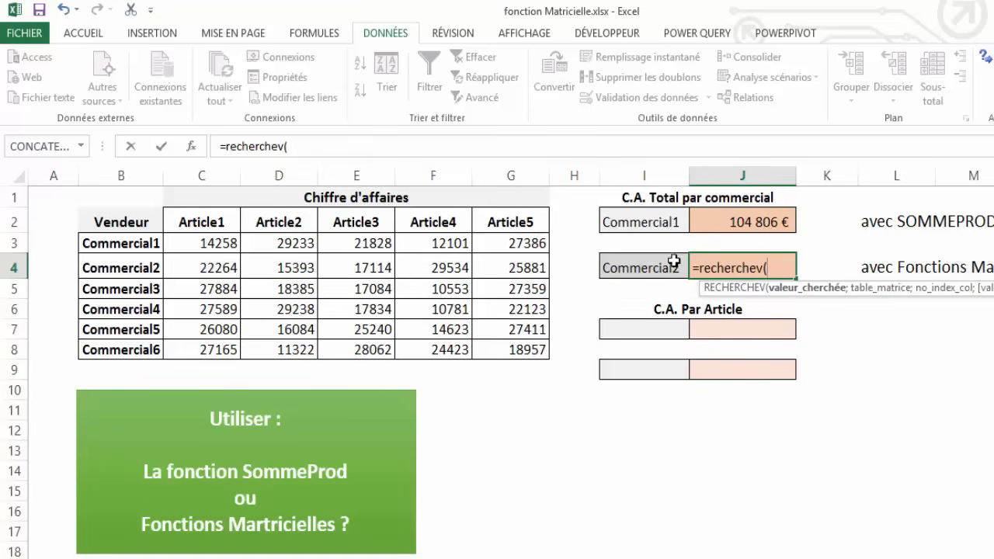
{"action": "left_click", "coordinate": [651, 270]}
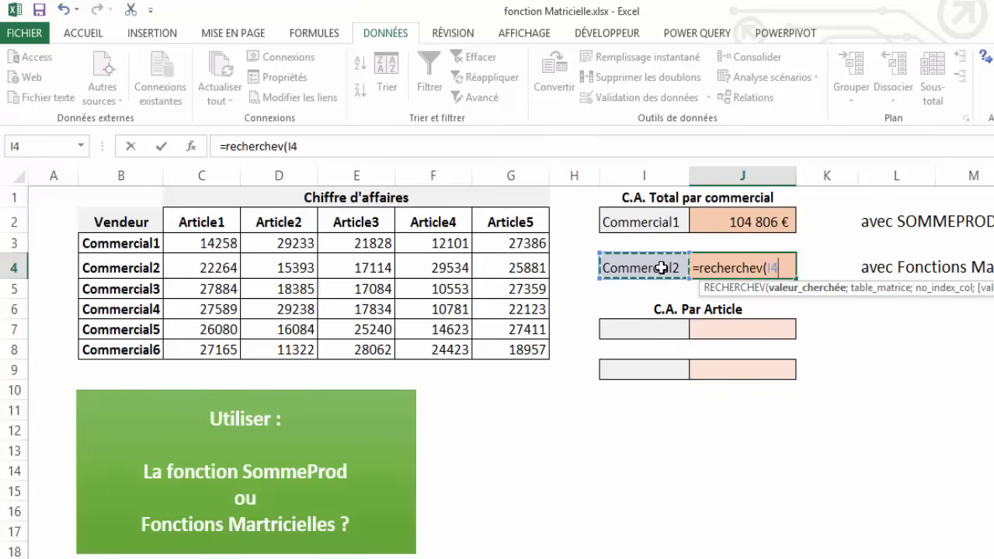
{"action": "type", "text": ";"}
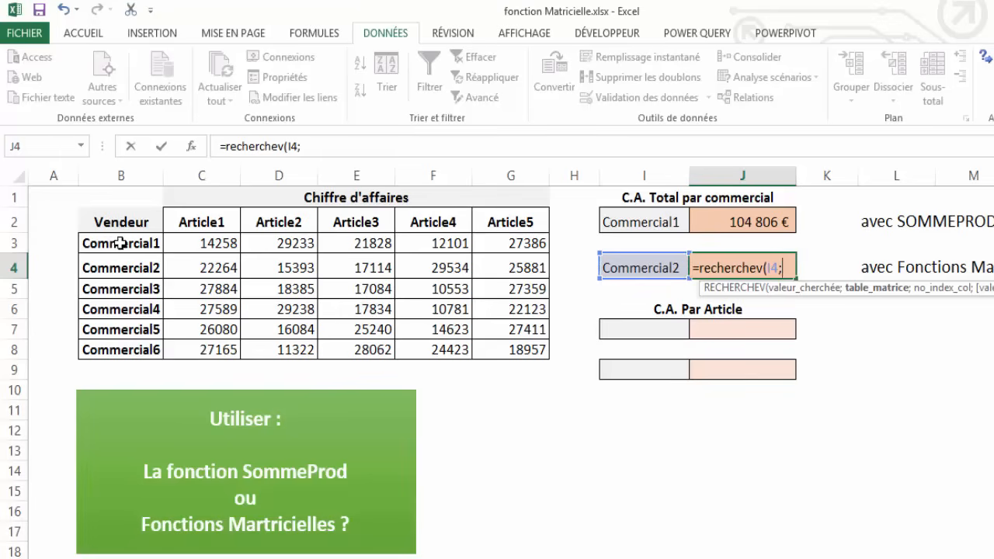
{"action": "left_click_drag", "start_coordinate": [120, 243], "coordinate": [514, 343]}
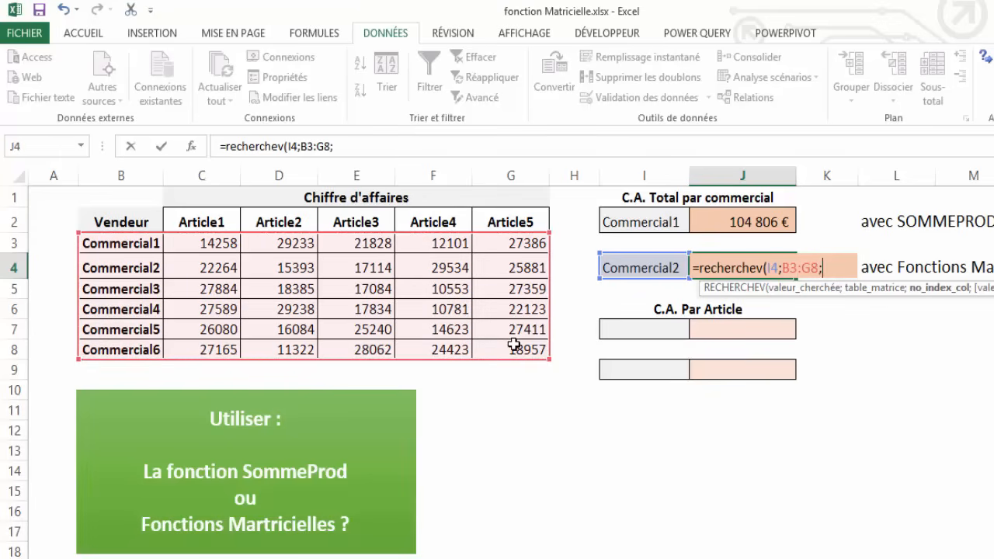
Add the column index array {2;3;4;5;6} to the RECHERCHEV formula in J4
{"action": "type", "text": ";"}
{"action": "type", "text": "{2;"}
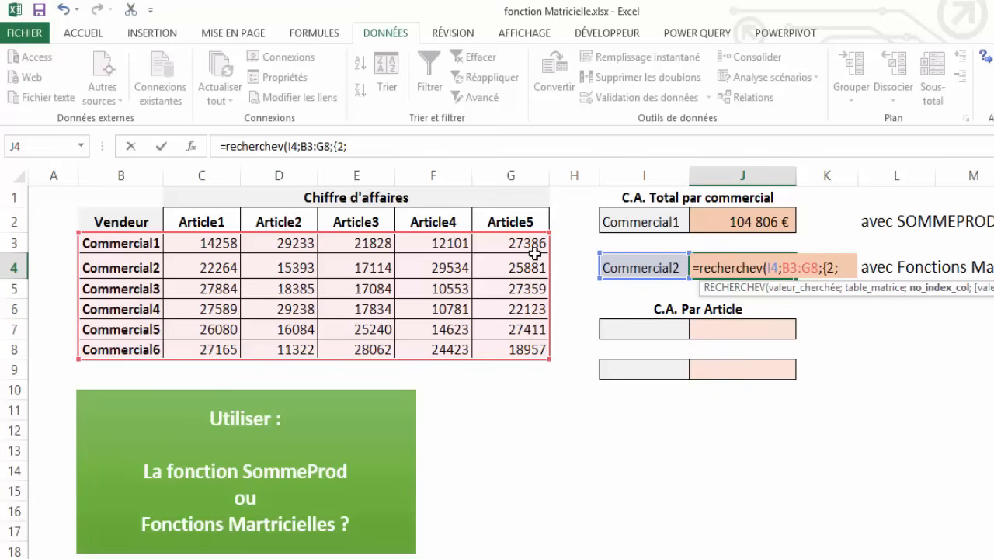
{"action": "type", "text": "3;4;5"}
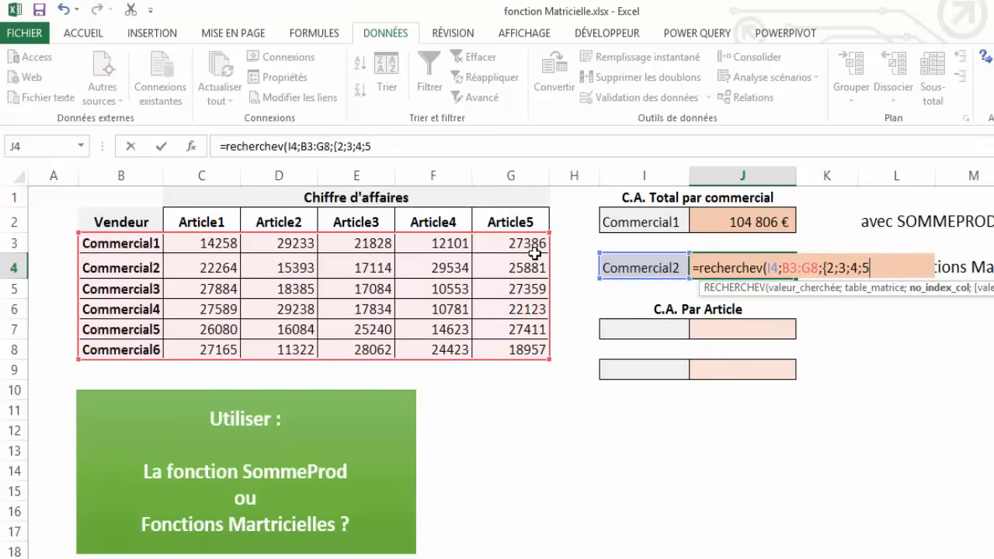
{"action": "type", "text": ";6"}
Wrap the RECHERCHEV expression in J4 in SOMME and enter it as an array formula, accepting the proposed parenthesis correction
{"action": "left_click", "coordinate": [698, 268]}
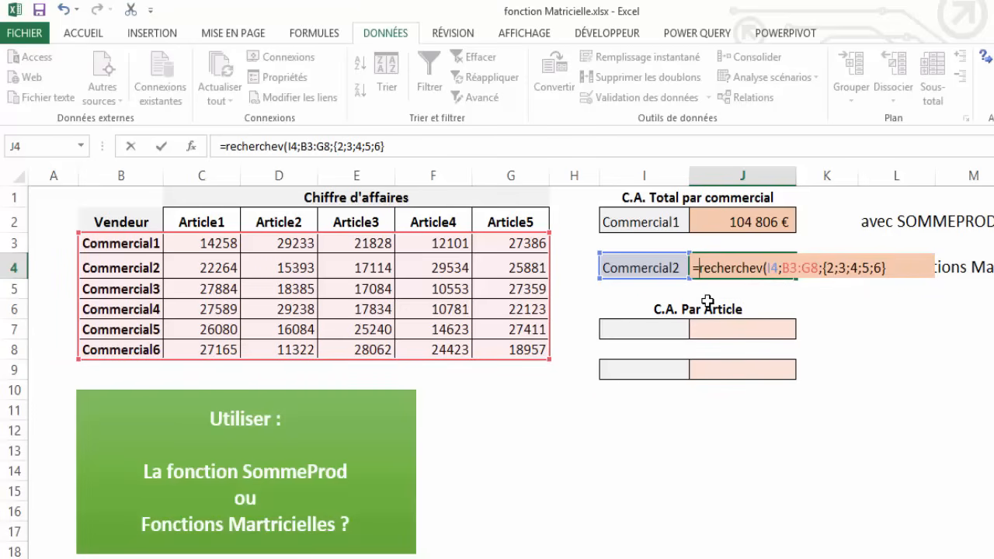
{"action": "type", "text": "somme("}
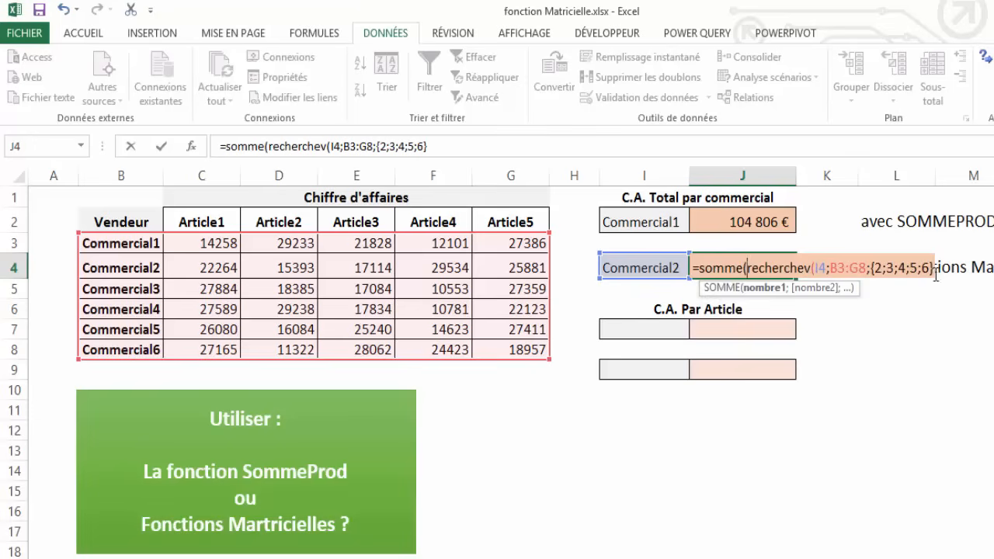
{"action": "left_click", "coordinate": [448, 145]}
{"action": "type", "text": ")"}
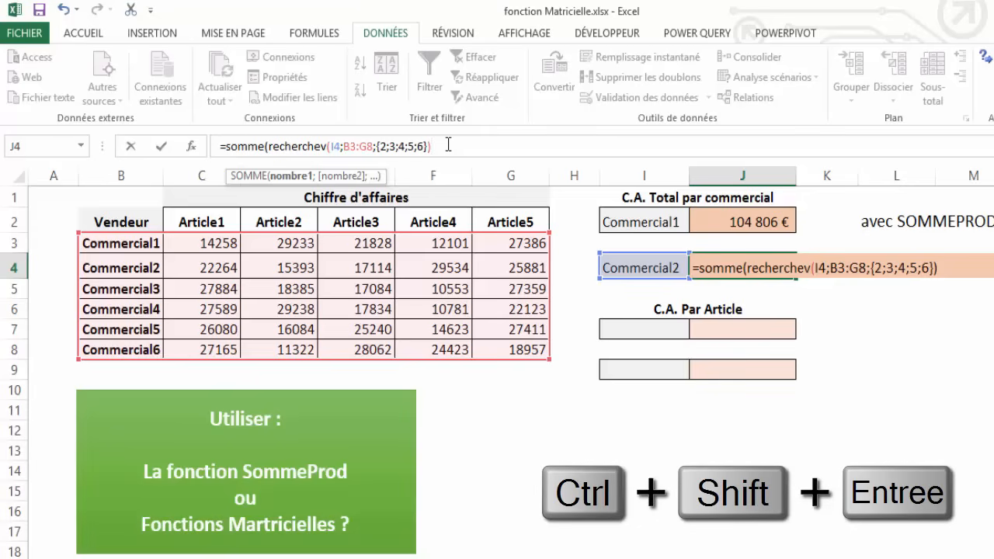
{"action": "key", "text": "ctrl+shift+Return"}
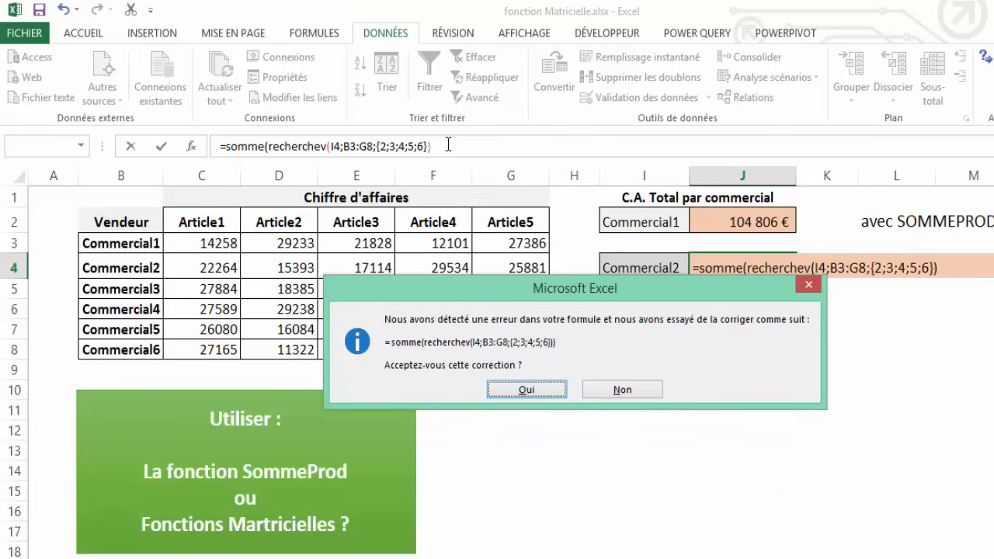
{"action": "key", "text": "Return"}
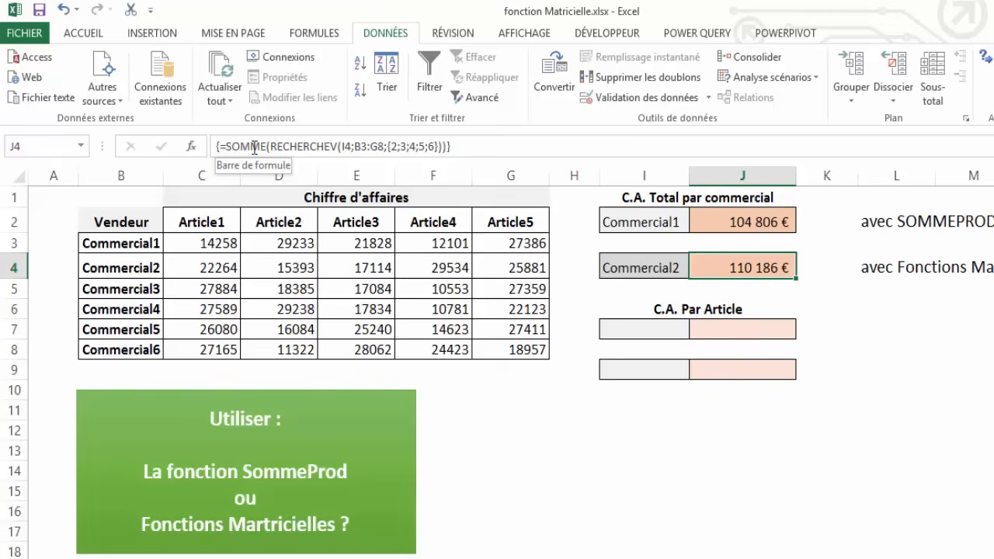
Re-enter the unchanged array formula in J4 and select Commercial2's sales in C4:G4 to check the total
{"action": "left_click", "coordinate": [459, 149]}
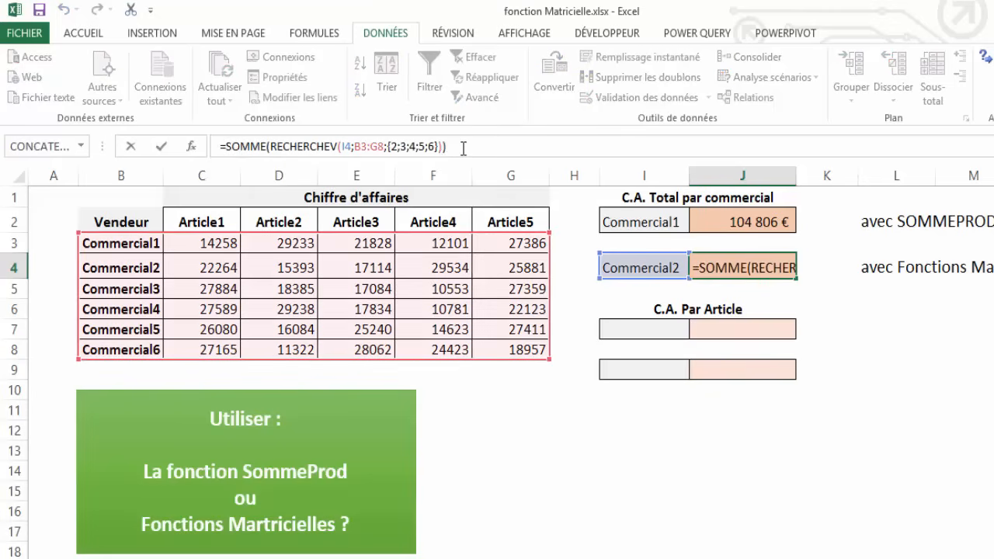
{"action": "key", "text": "ctrl+shift+Return"}
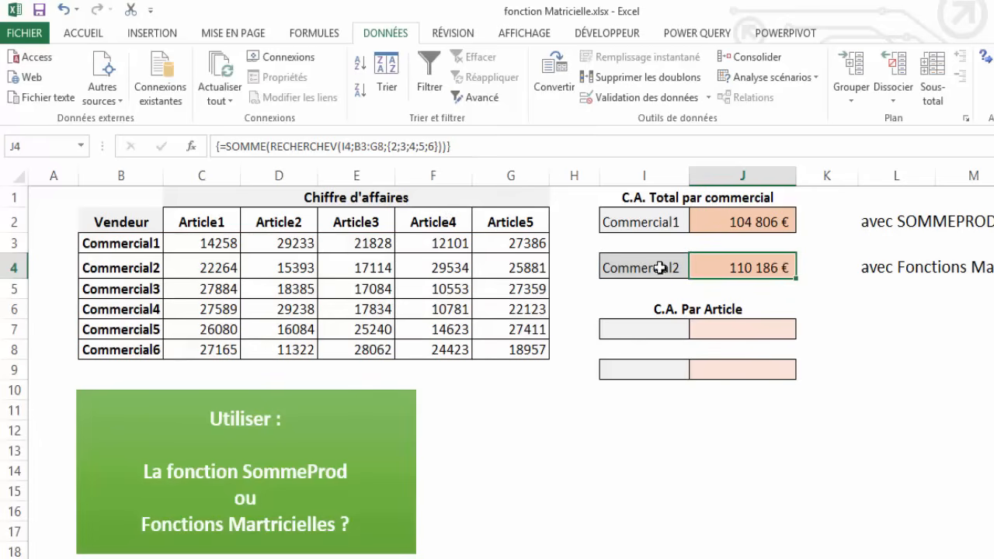
{"action": "left_click", "coordinate": [202, 267]}
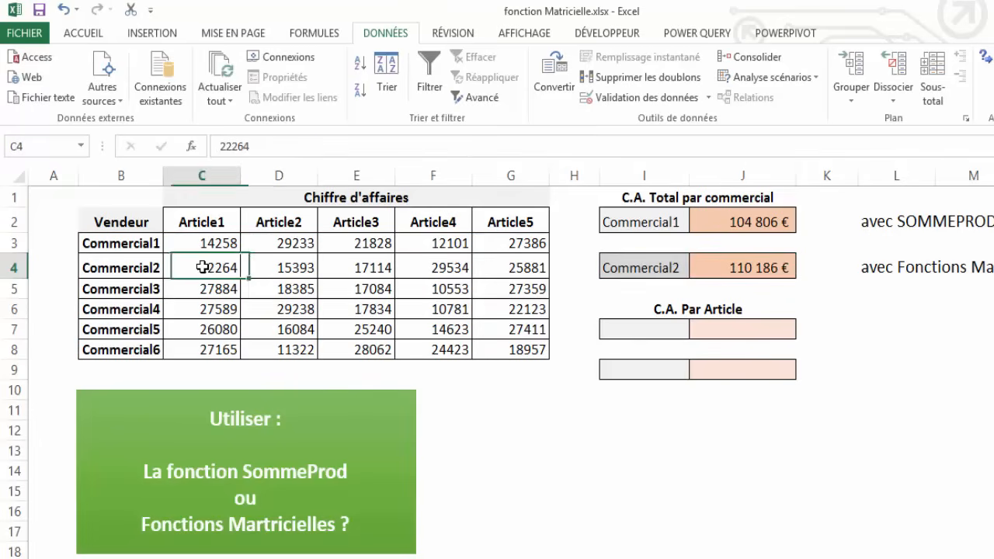
{"action": "left_click_drag", "start_coordinate": [202, 266], "coordinate": [477, 269]}
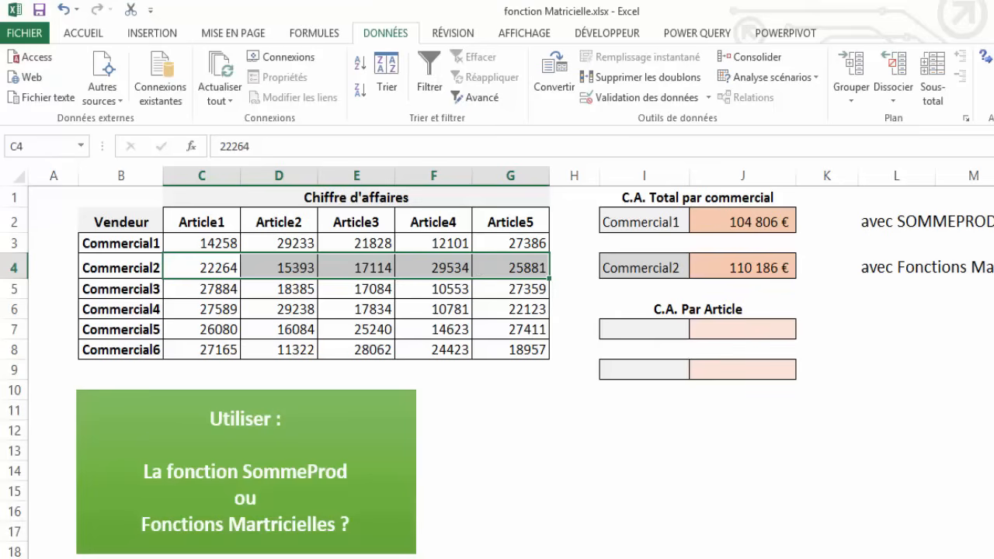
Choose Article1 from the drop-down list in I7 and review the article headings in C2:G2
{"action": "left_click", "coordinate": [657, 329]}
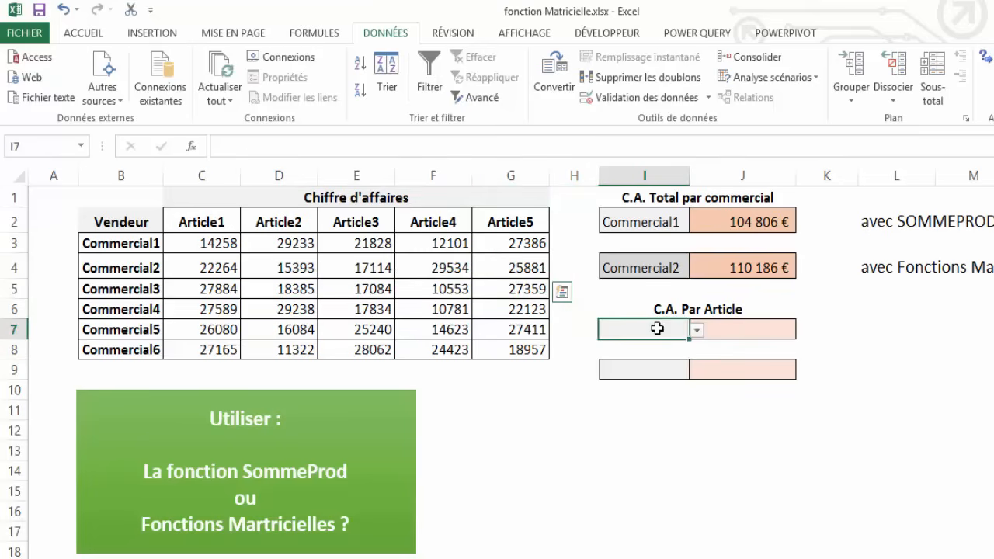
{"action": "left_click", "coordinate": [697, 332]}
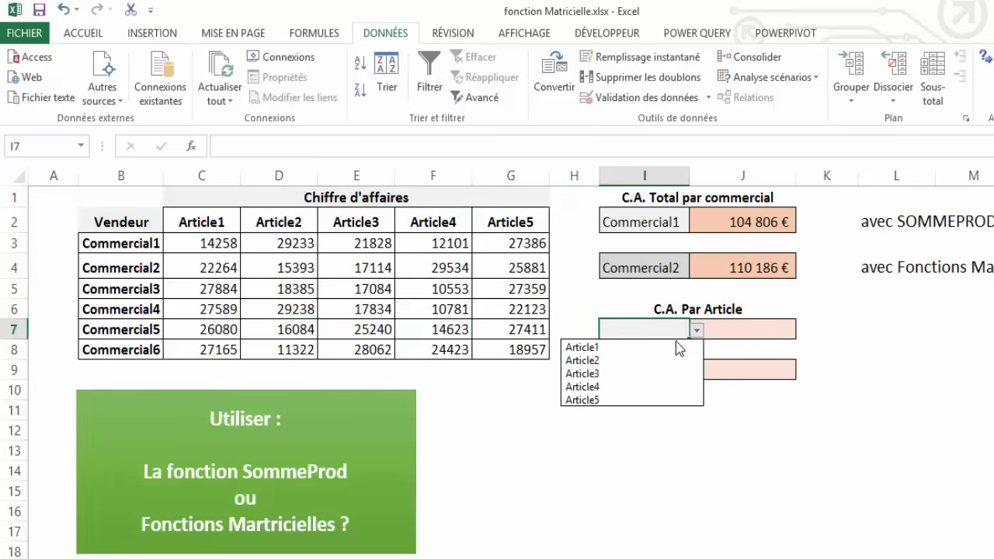
{"action": "left_click", "coordinate": [628, 352]}
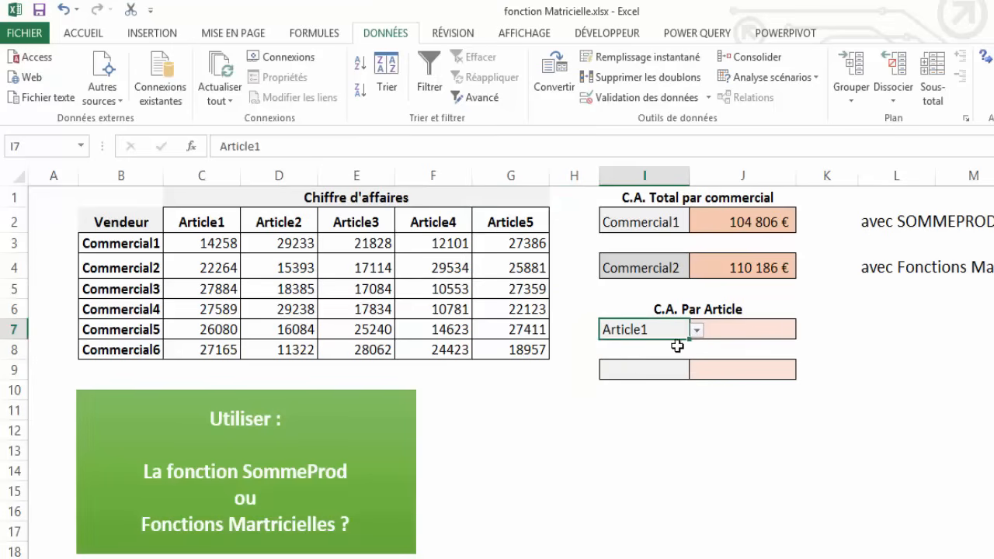
{"action": "left_click", "coordinate": [749, 332]}
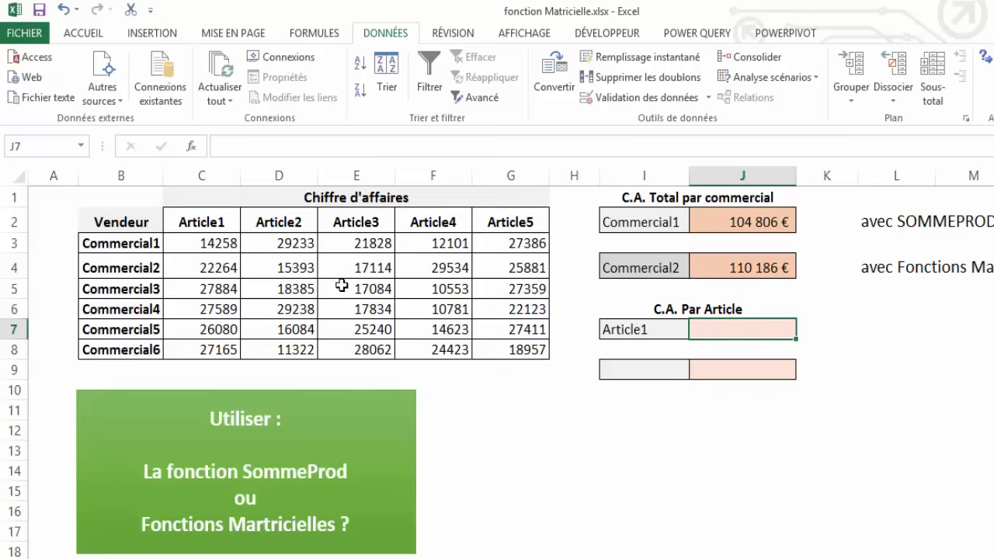
{"action": "left_click_drag", "start_coordinate": [193, 224], "coordinate": [509, 224]}
Start a RECHERCHEH formula in J7 with I7 as the lookup value and C2:G8 as the table
{"action": "left_click", "coordinate": [740, 332]}
{"action": "type", "text": "=recherchev"}
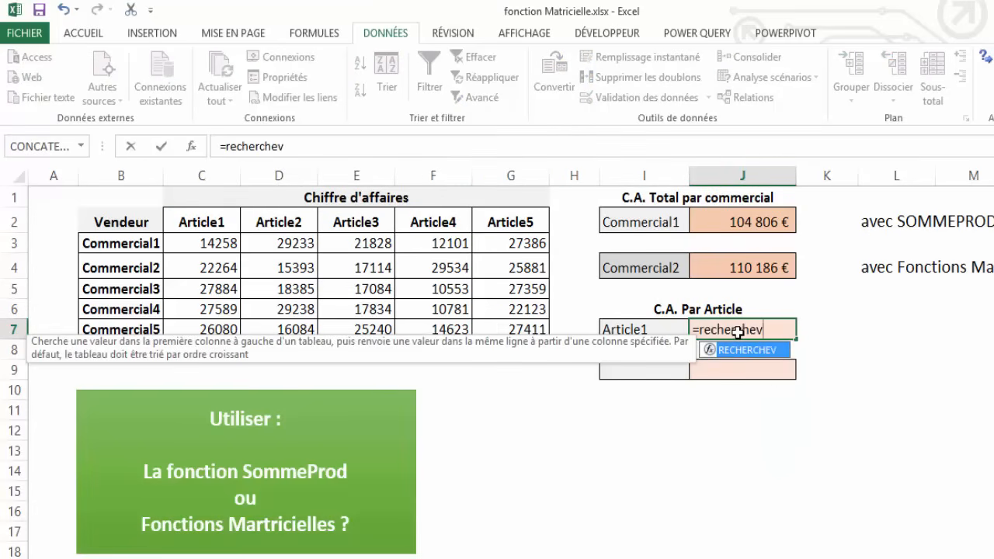
{"action": "key", "text": "BackSpace"}
{"action": "type", "text": "heH"}
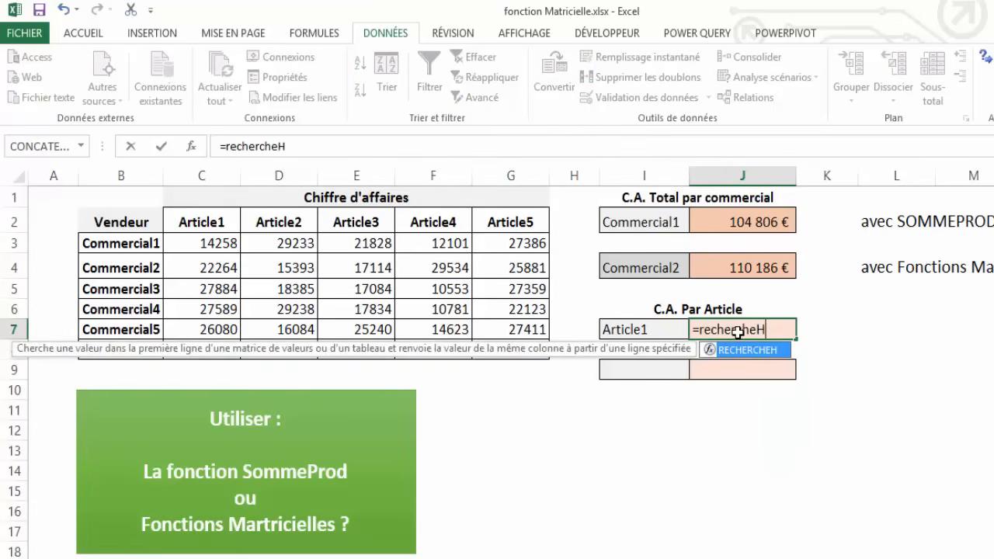
{"action": "key", "text": "BackSpace"}
{"action": "type", "text": "h("}
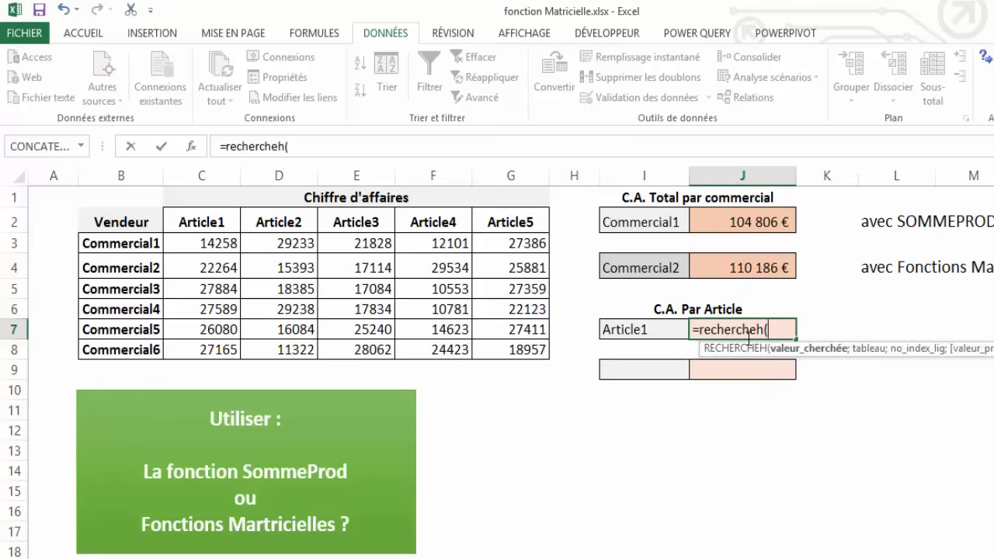
{"action": "left_click", "coordinate": [633, 330]}
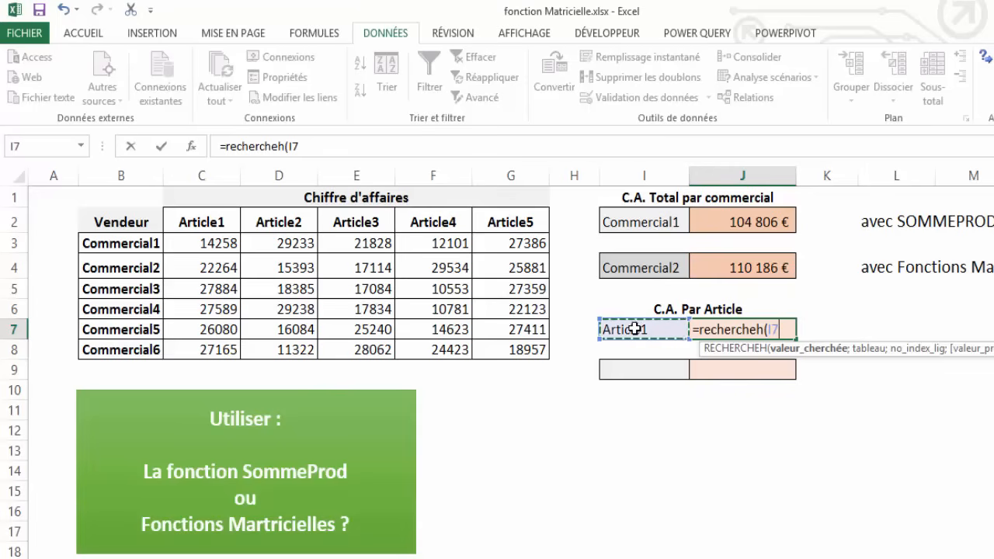
{"action": "type", "text": ";"}
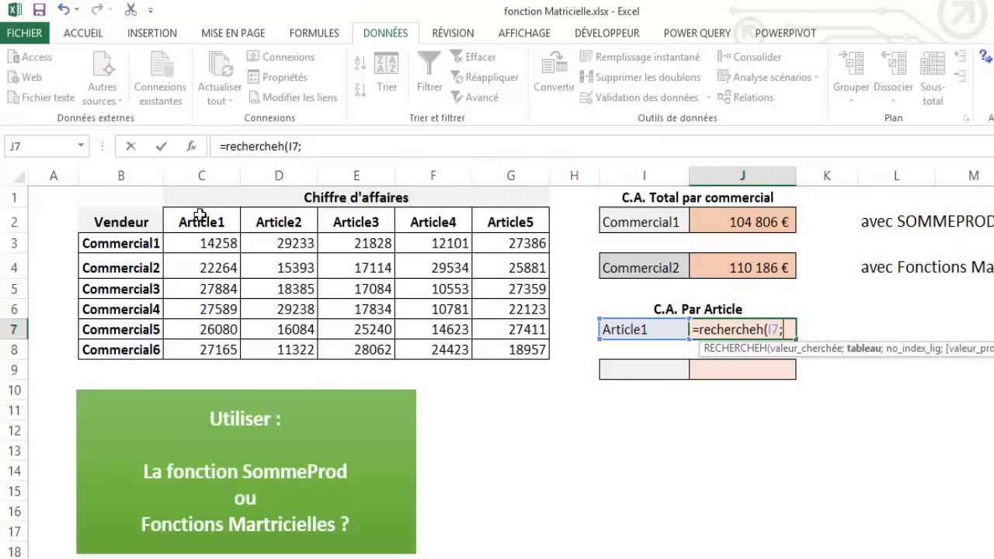
{"action": "left_click_drag", "start_coordinate": [197, 221], "coordinate": [518, 351]}
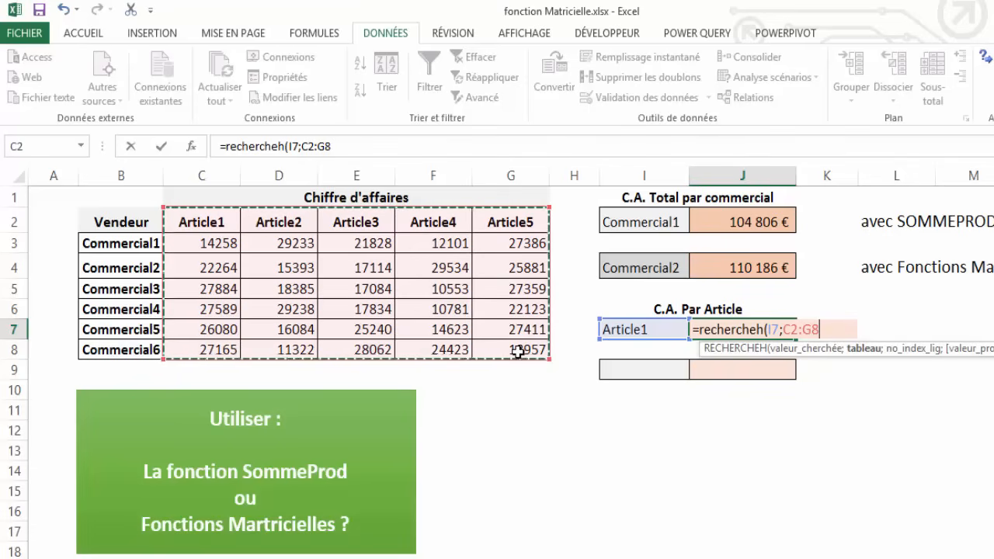
Add the row index array {2;3;4;5;6;7} to the RECHERCHEH formula in J7
{"action": "type", "text": ";{2"}
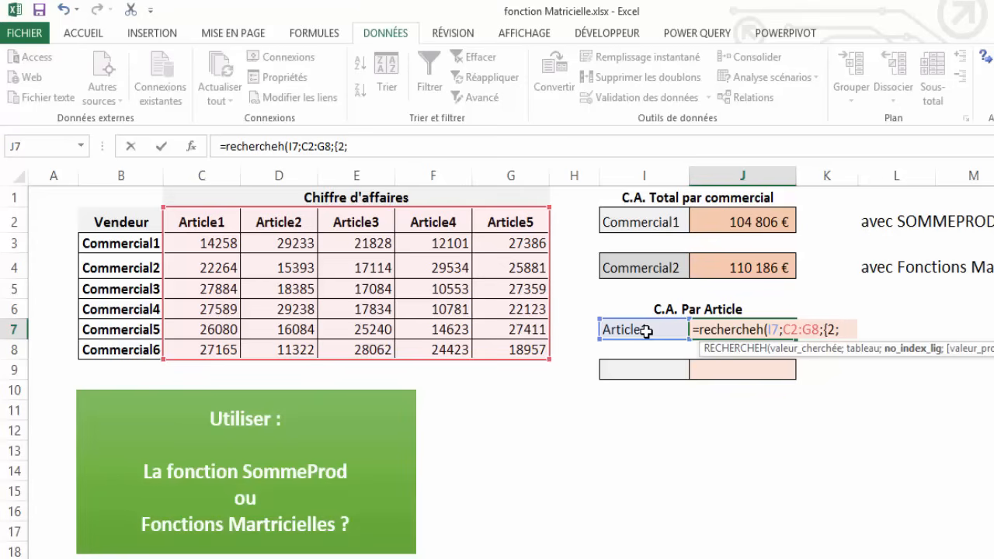
{"action": "type", "text": "3;4;"}
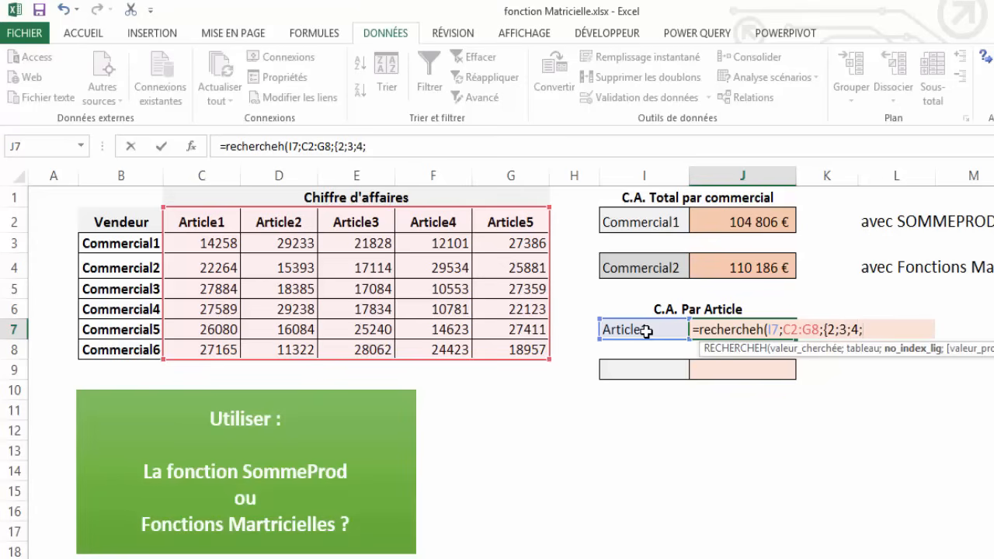
{"action": "type", "text": "5;6;7"}
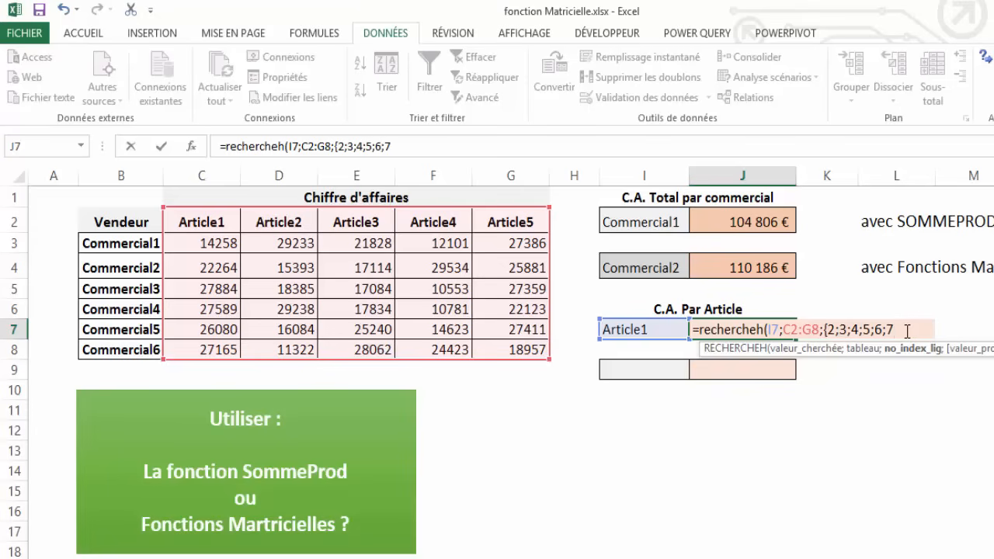
{"action": "type", "text": "}"}
Wrap J7's RECHERCHEH in SOMMEPROD with FAUX for exact match, enter it, and select Article1's sales in C3:C8 to check the total
{"action": "left_click", "coordinate": [698, 329]}
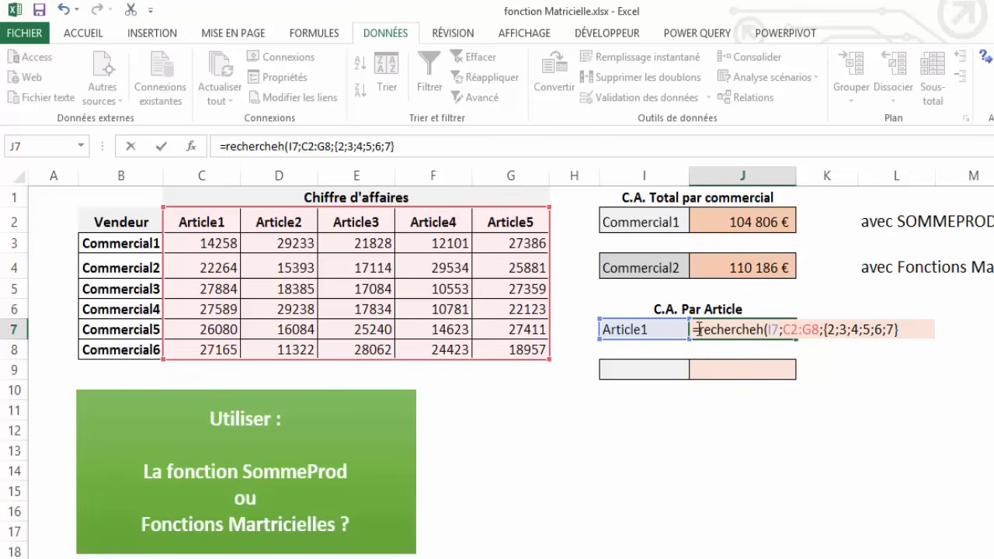
{"action": "type", "text": "sommepro"}
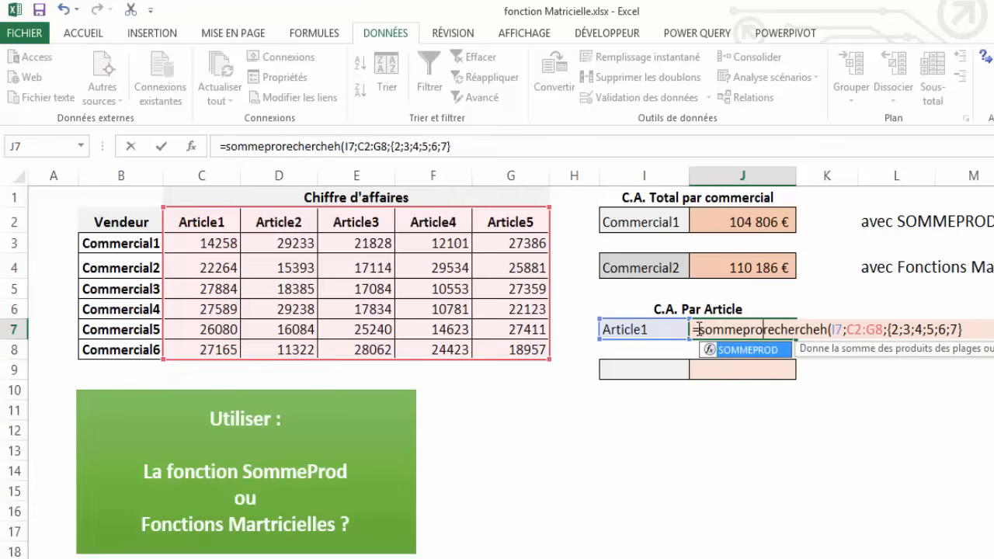
{"action": "type", "text": "d("}
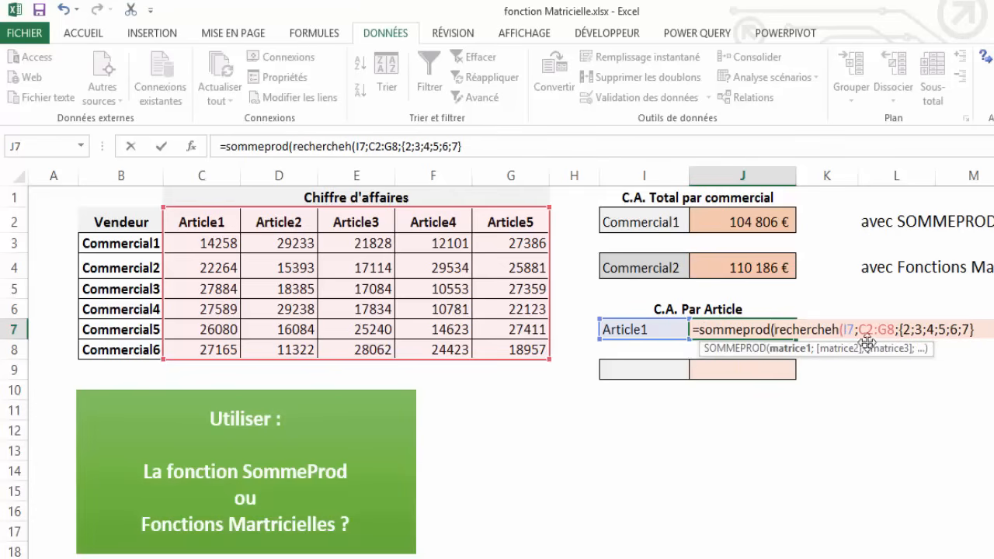
{"action": "left_click", "coordinate": [983, 329]}
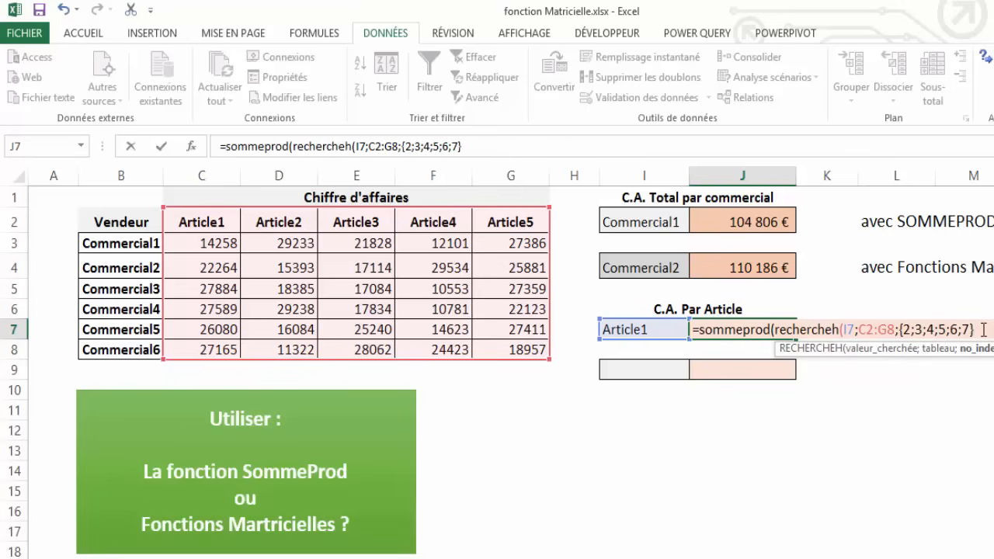
{"action": "type", "text": ";"}
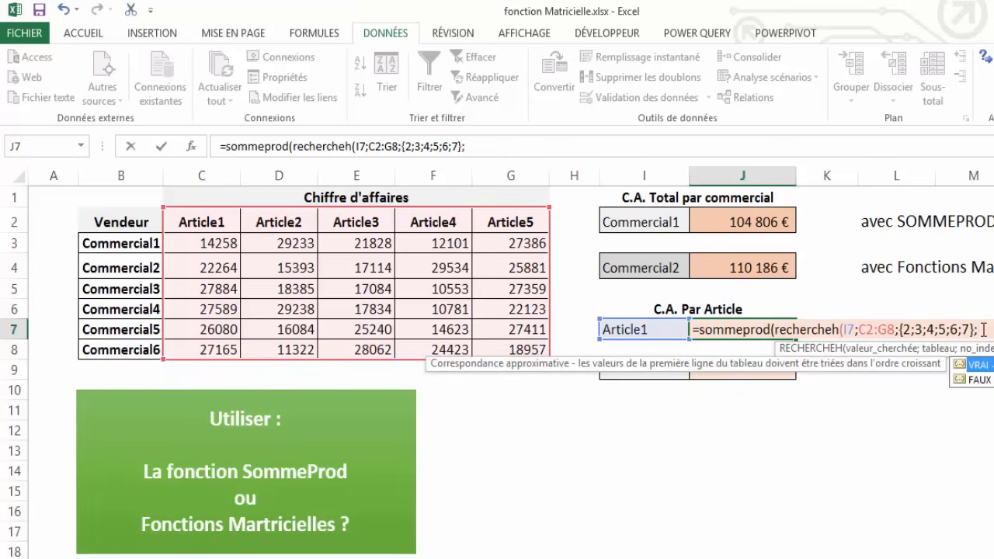
{"action": "type", "text": "faux)"}
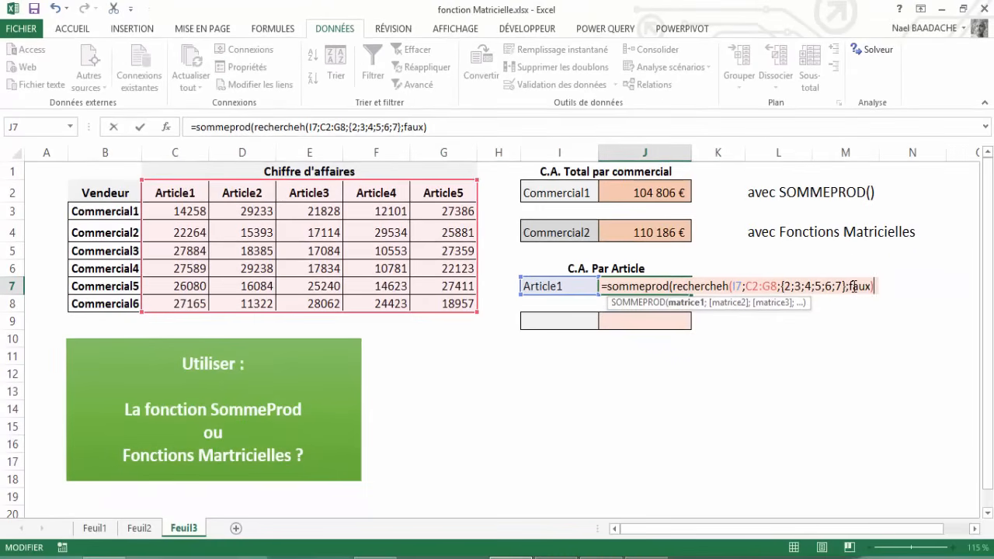
{"action": "type", "text": ")"}
{"action": "key", "text": "Return"}
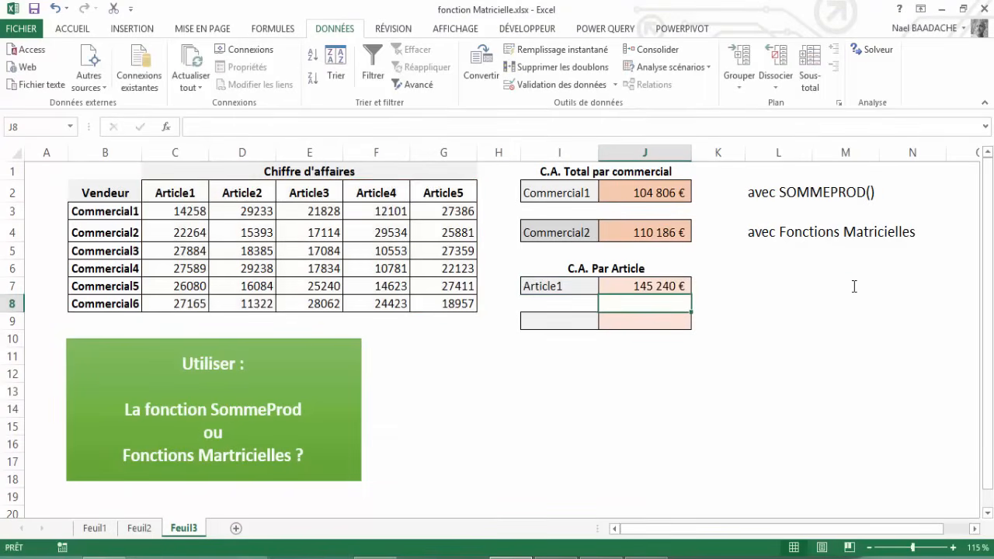
{"action": "key", "text": "Up"}
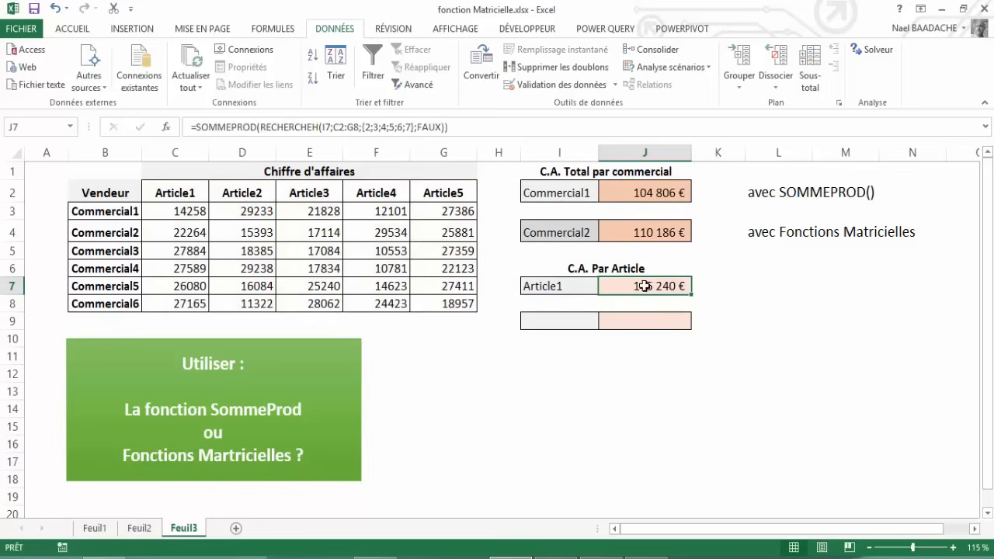
{"action": "left_click_drag", "start_coordinate": [177, 211], "coordinate": [176, 303]}
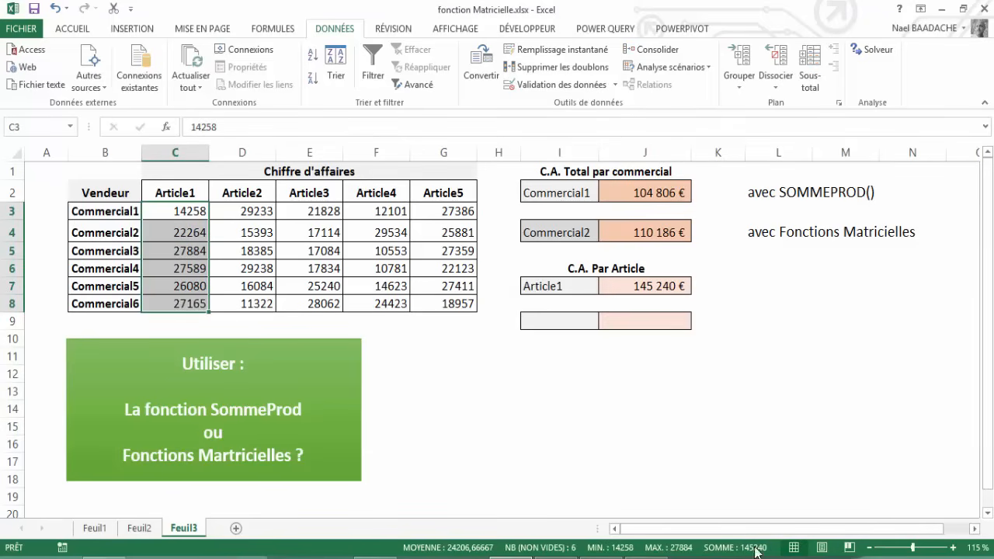
Choose Article1 from the drop-down list in I9
{"action": "left_click", "coordinate": [570, 322]}
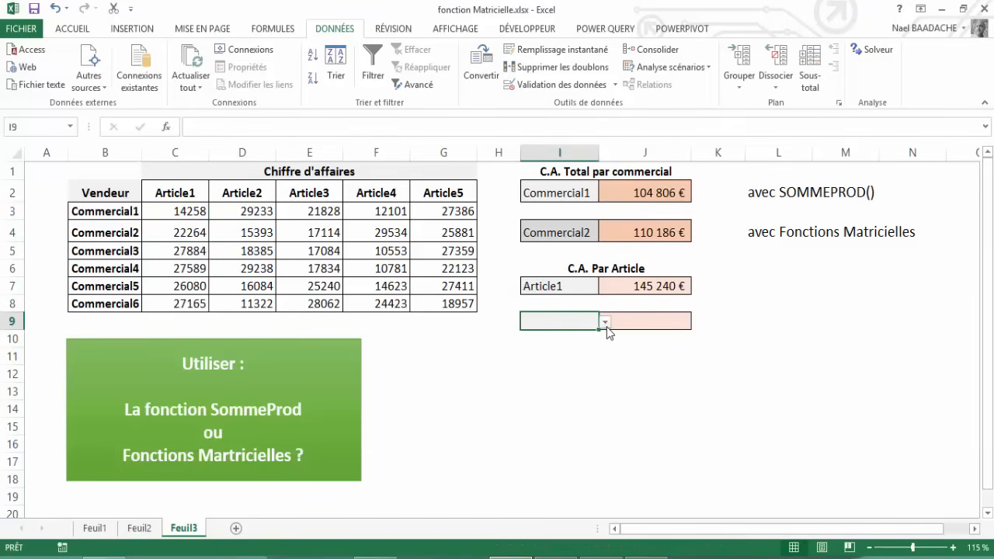
{"action": "left_click", "coordinate": [606, 326]}
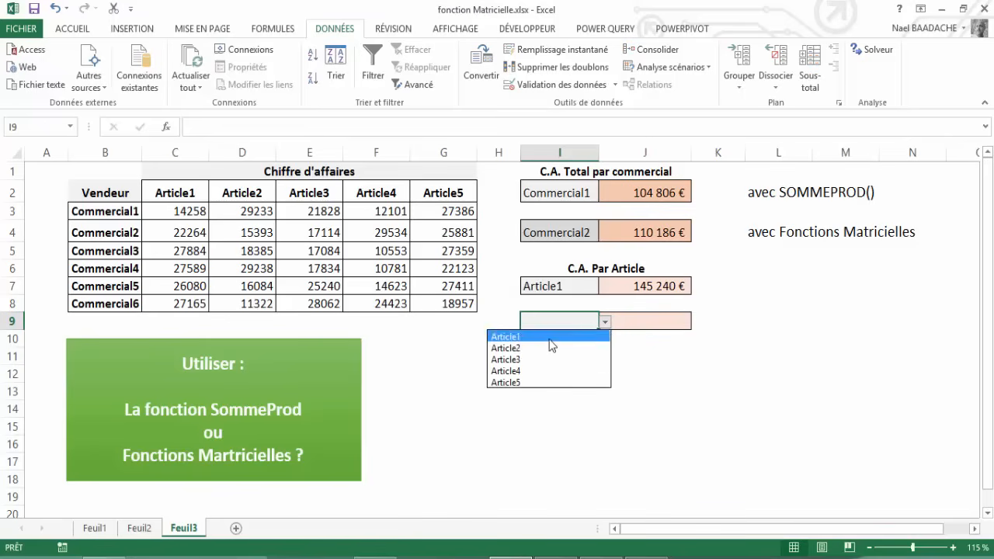
{"action": "left_click", "coordinate": [549, 336]}
Begin a formula in J9 with the RECHERCHEH function, correcting the misspelled function name
{"action": "left_click", "coordinate": [653, 324]}
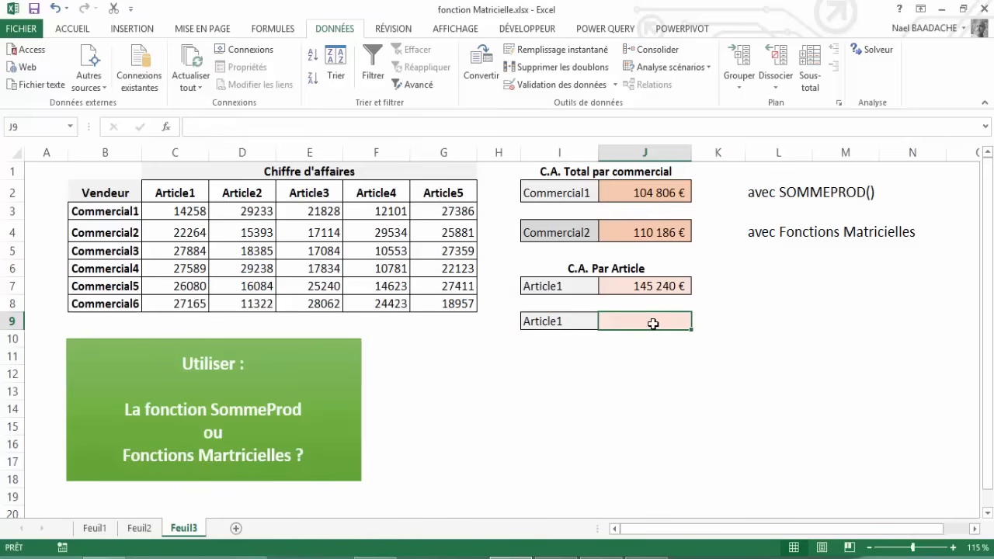
{"action": "type", "text": "="}
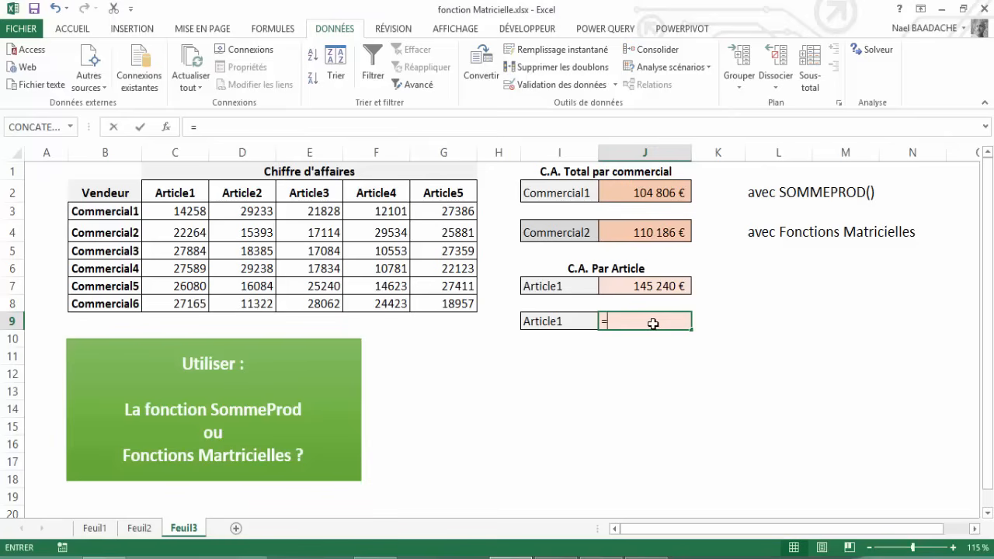
{"action": "type", "text": "reche"}
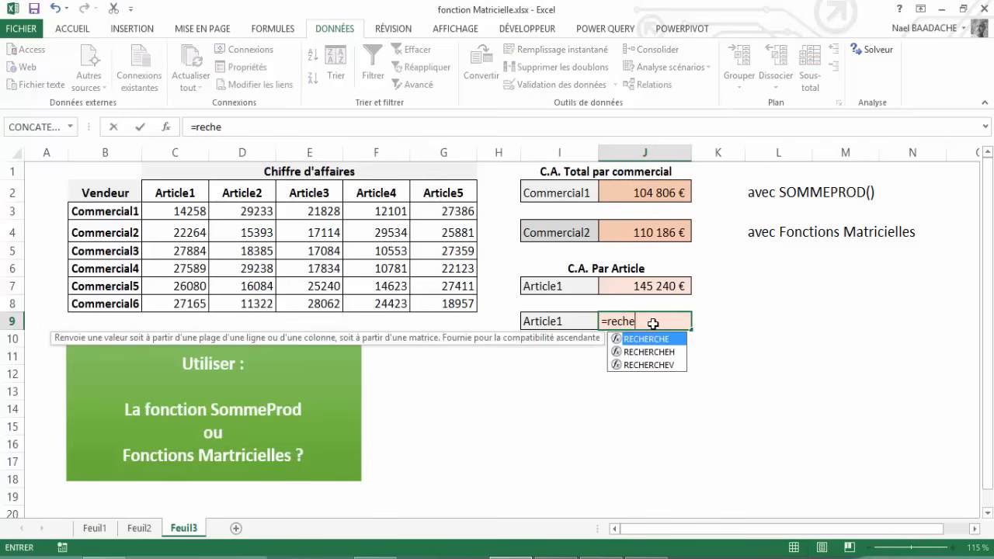
{"action": "type", "text": "cheh("}
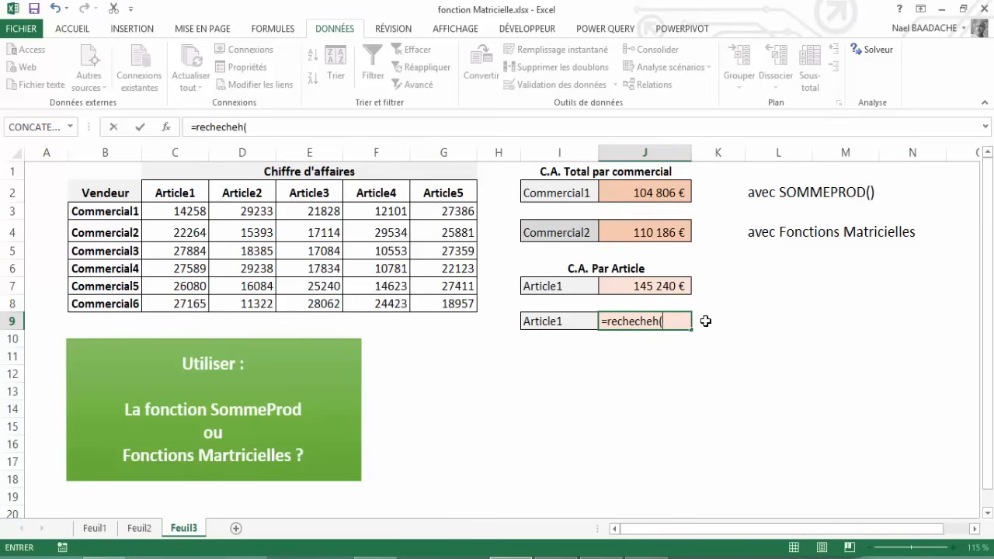
{"action": "key", "text": "BackSpace"}
{"action": "key", "text": "BackSpace"}
{"action": "key", "text": "BackSpace"}
{"action": "key", "text": "BackSpace"}
{"action": "type", "text": "he"}
{"action": "key", "text": "BackSpace"}
{"action": "key", "text": "BackSpace"}
{"action": "key", "text": "BackSpace"}
{"action": "key", "text": "BackSpace"}
{"action": "type", "text": "e"}
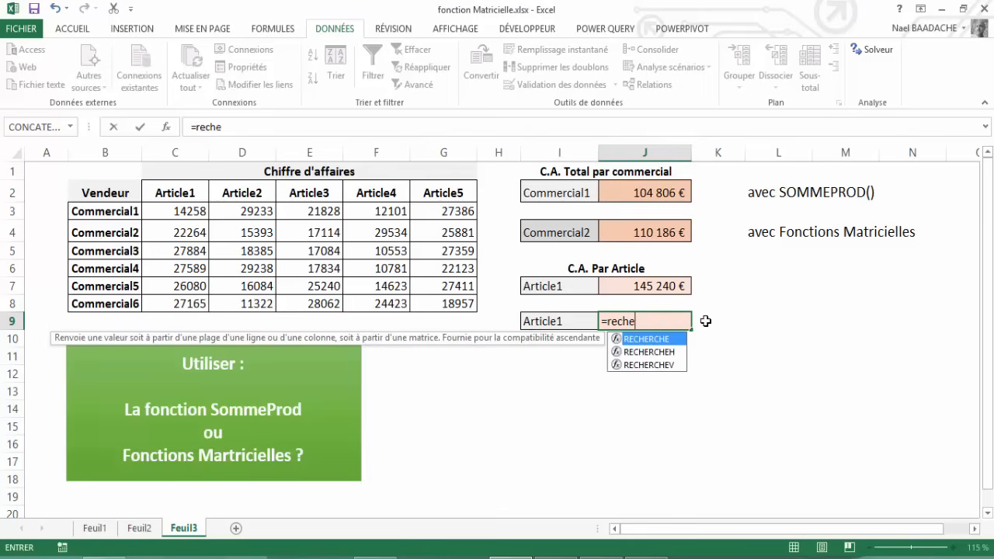
{"action": "type", "text": "r"}
{"action": "double_click", "coordinate": [638, 352]}
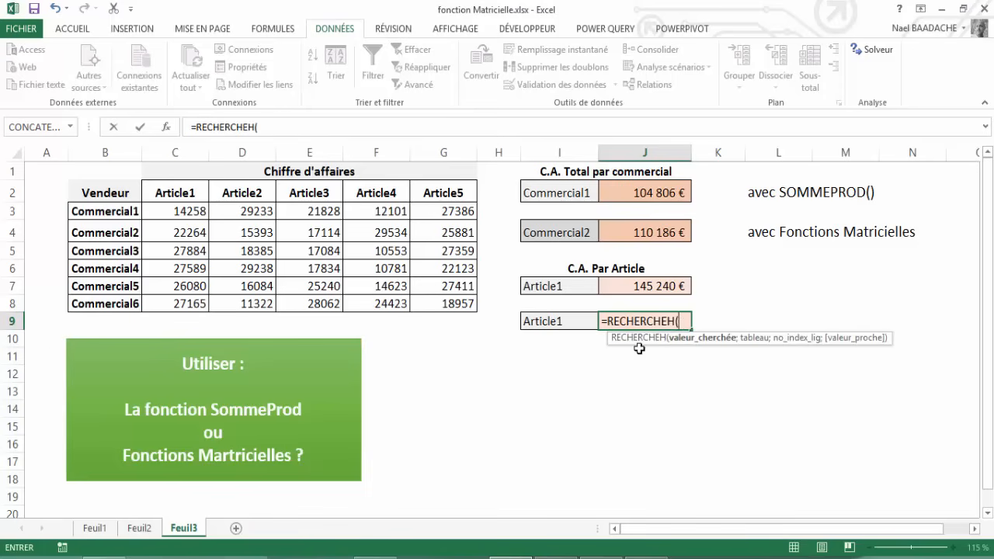
Complete J9's RECHERCHEH arguments with lookup value I9, table C2:G8, row index array {2;3;4;5;6;7} and FAUX for exact match
{"action": "left_click", "coordinate": [564, 320]}
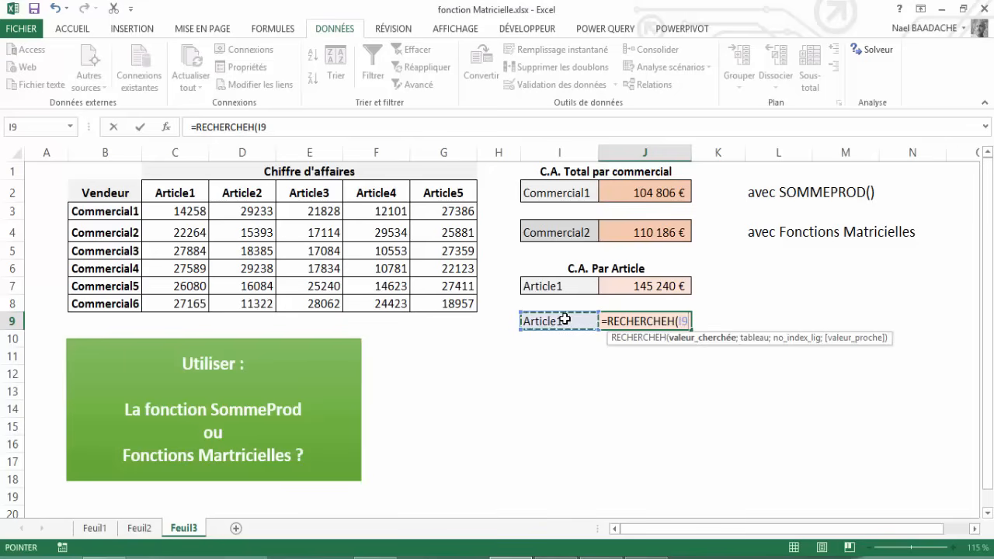
{"action": "type", "text": ";"}
{"action": "left_click_drag", "start_coordinate": [154, 193], "coordinate": [459, 304]}
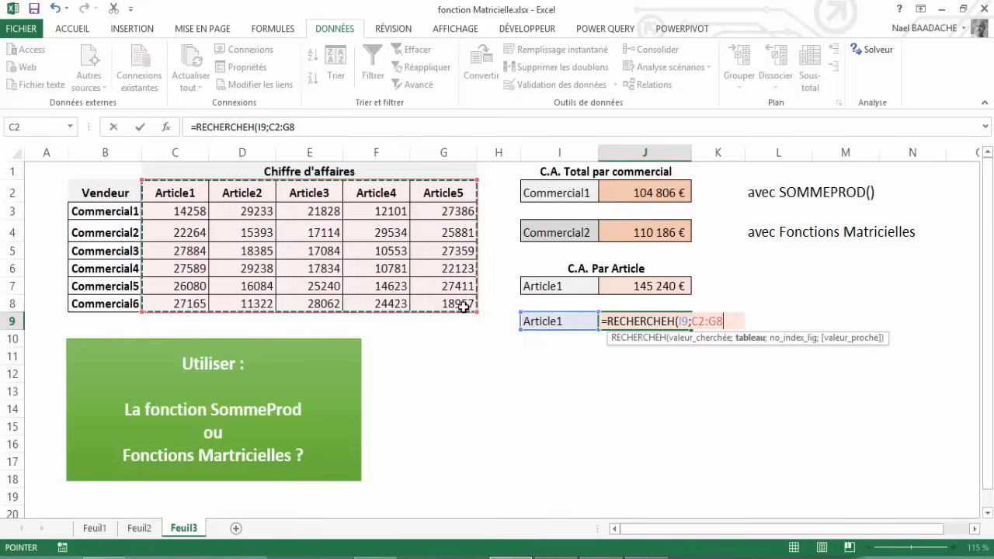
{"action": "type", "text": ";"}
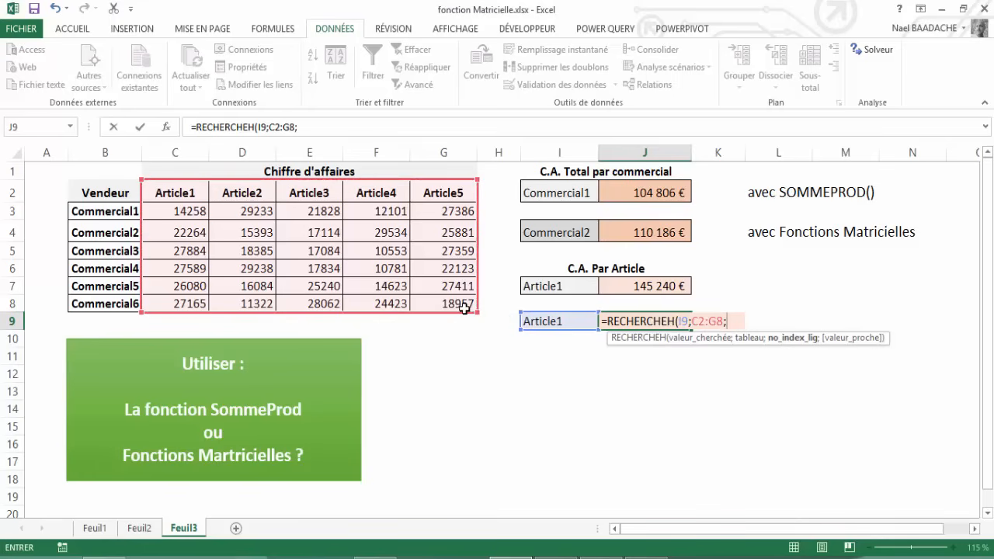
{"action": "type", "text": "{2;3;"}
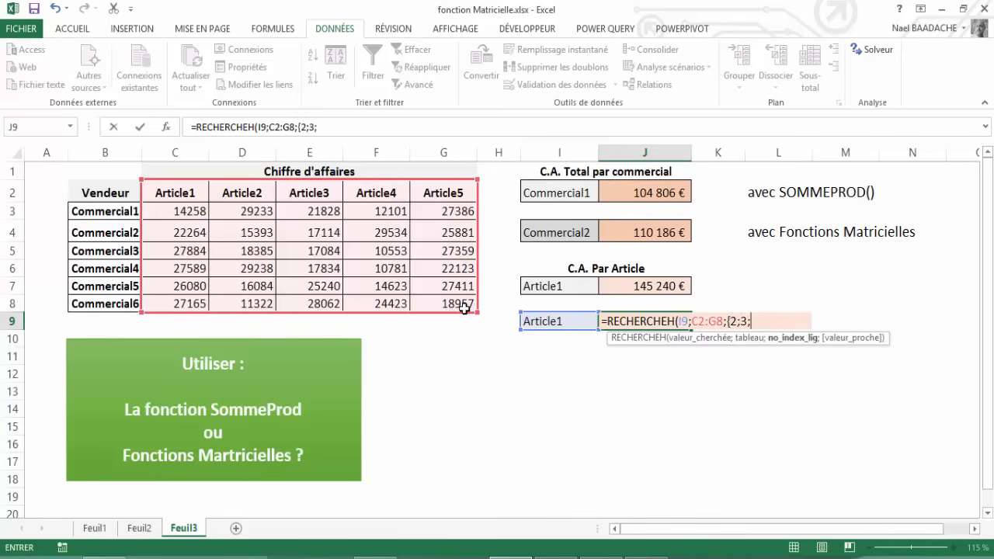
{"action": "type", "text": "4;5;6;7}"}
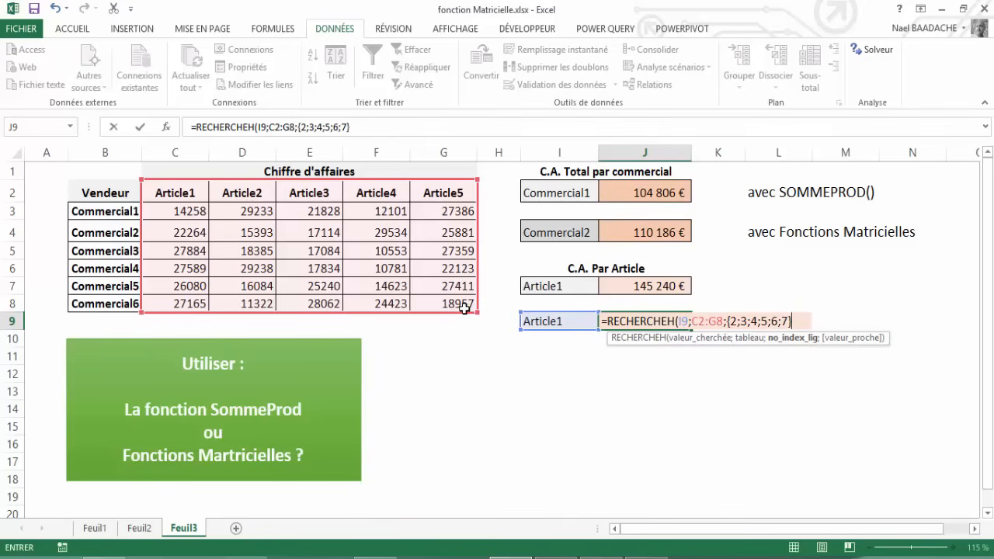
{"action": "type", "text": ";"}
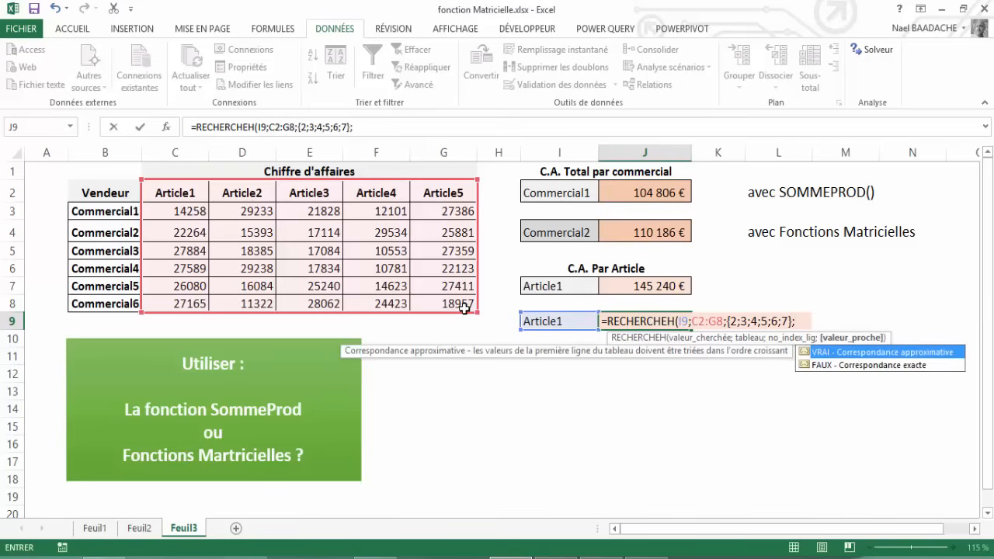
{"action": "type", "text": "faux)"}
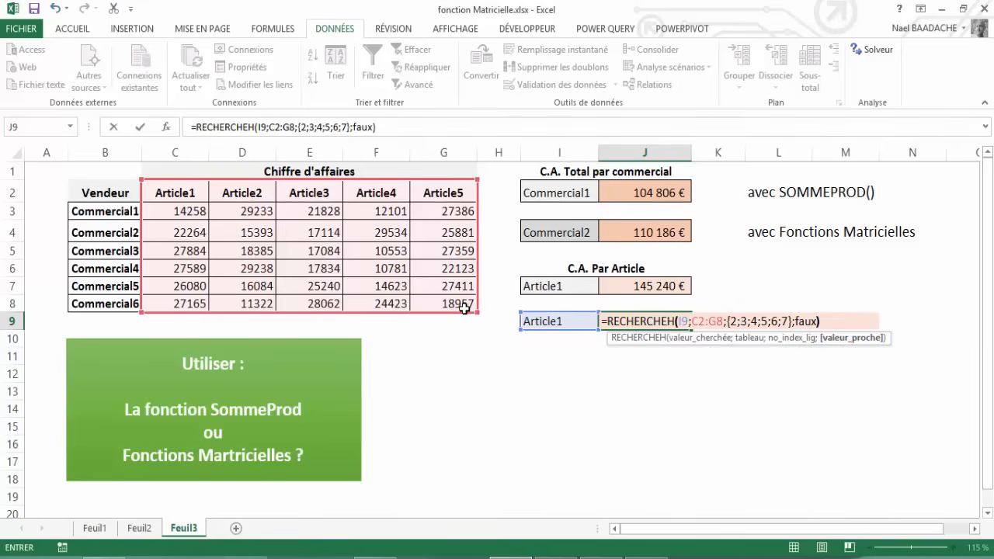
Wrap the RECHERCHEH expression in J9 in SOMME and enter it as an array formula
{"action": "left_click", "coordinate": [607, 320]}
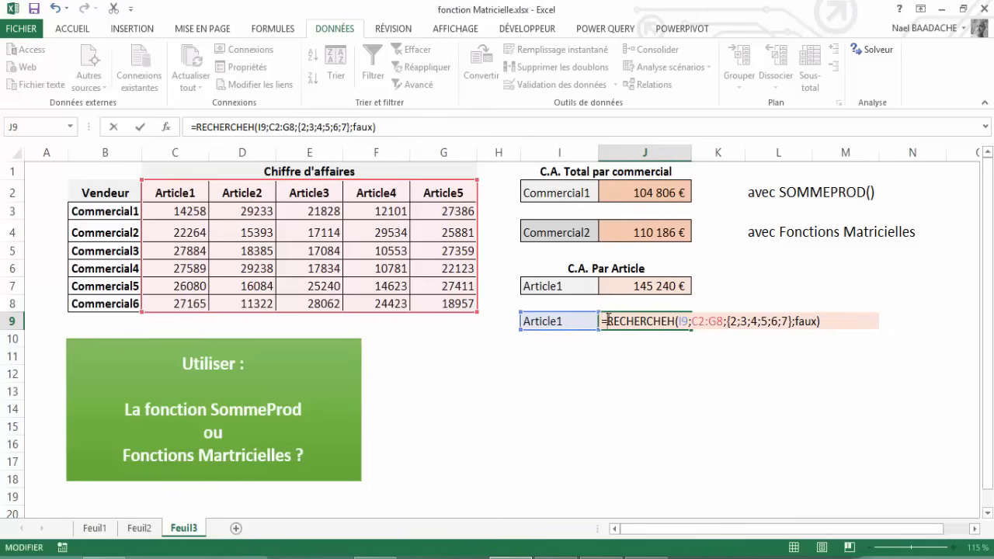
{"action": "type", "text": "somme("}
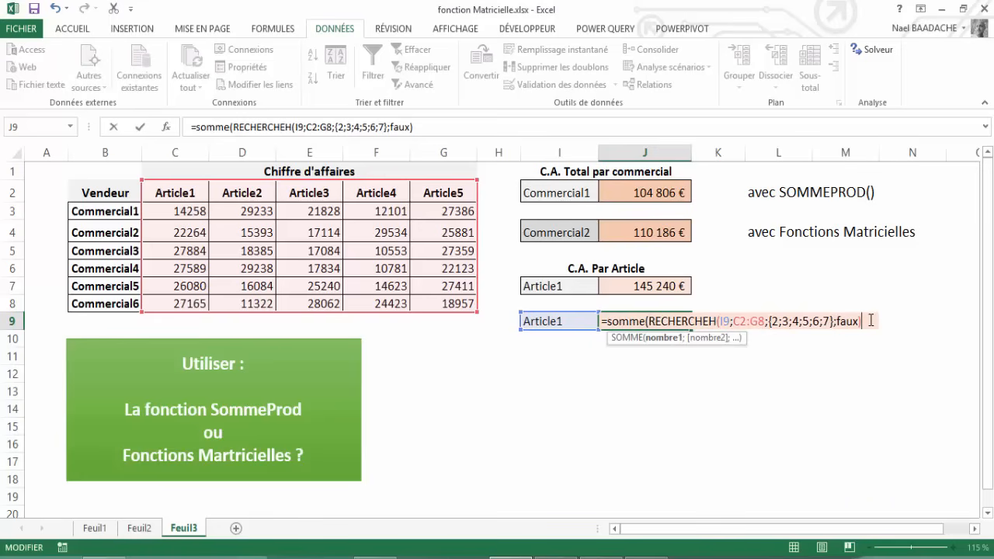
{"action": "left_click", "coordinate": [870, 320]}
{"action": "type", "text": ")"}
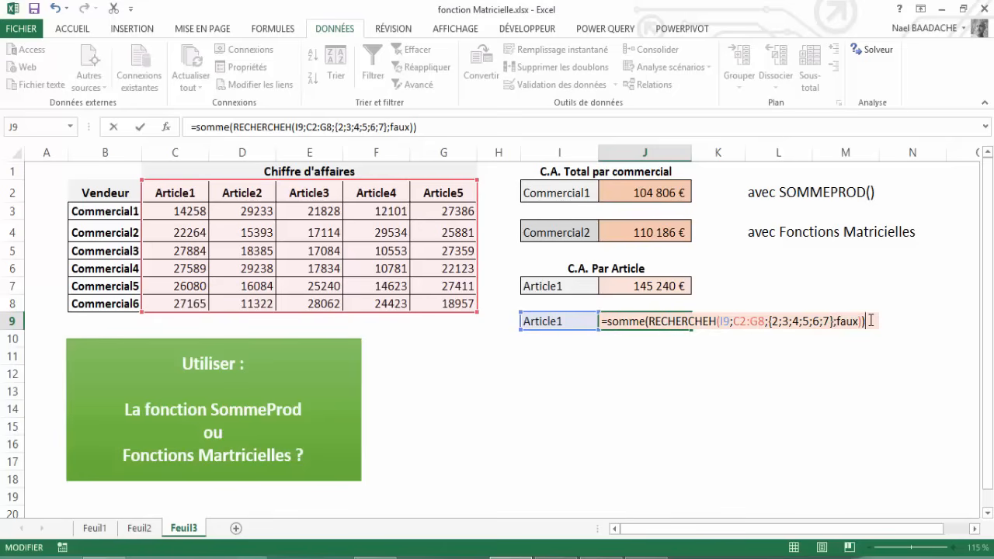
{"action": "key", "text": "ctrl+shift+Return"}
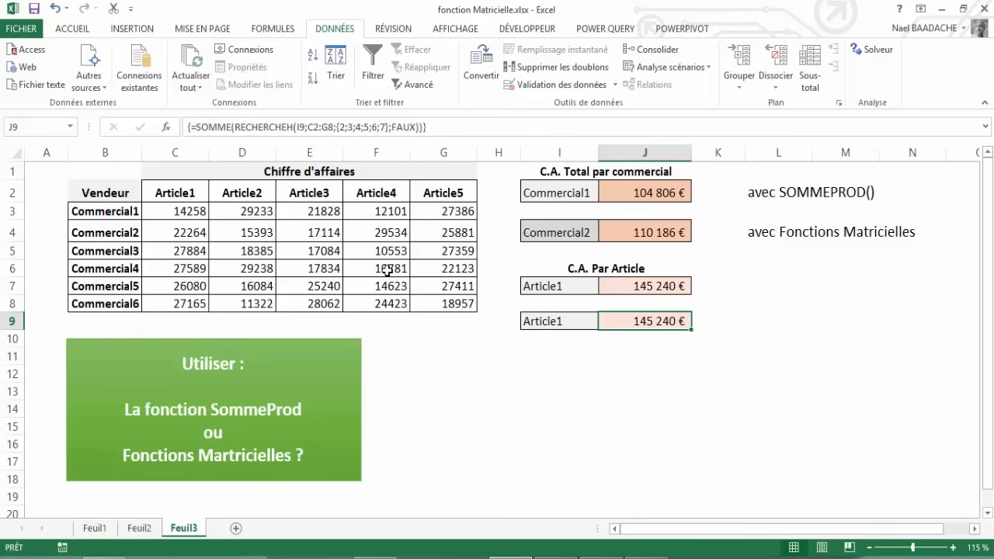
Compare the SOMMEPROD formula in J7 with the SOMME array formula in J9
{"action": "key", "text": "ctrl+c"}
{"action": "left_click", "coordinate": [636, 288]}
{"action": "key", "text": "Escape"}
{"action": "left_click", "coordinate": [636, 321]}
{"action": "left_click", "coordinate": [630, 287]}
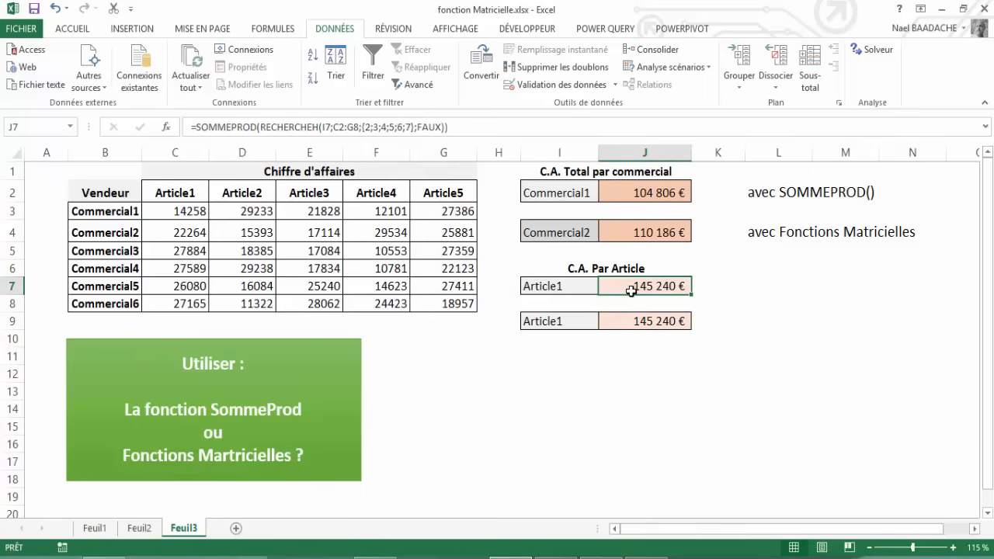
{"action": "left_click", "coordinate": [614, 369]}
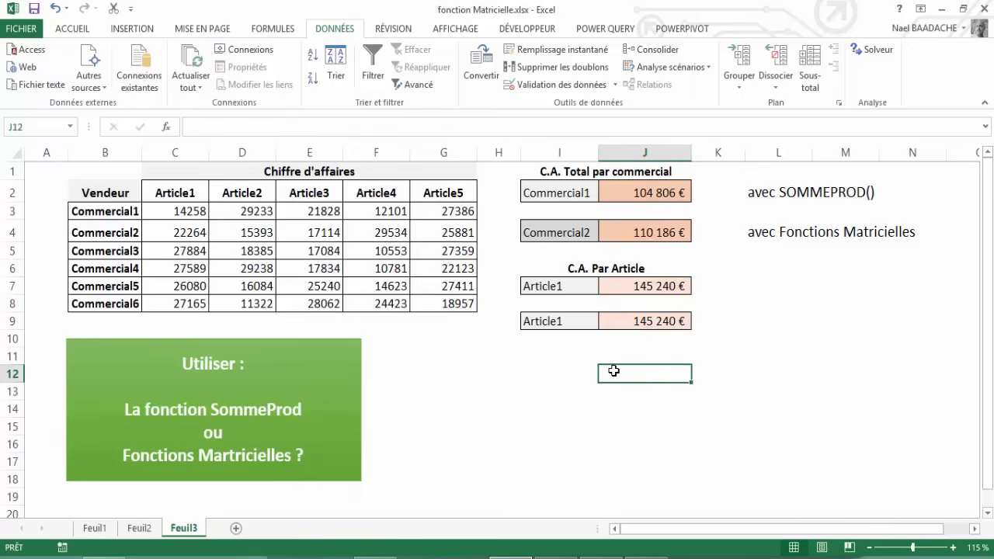